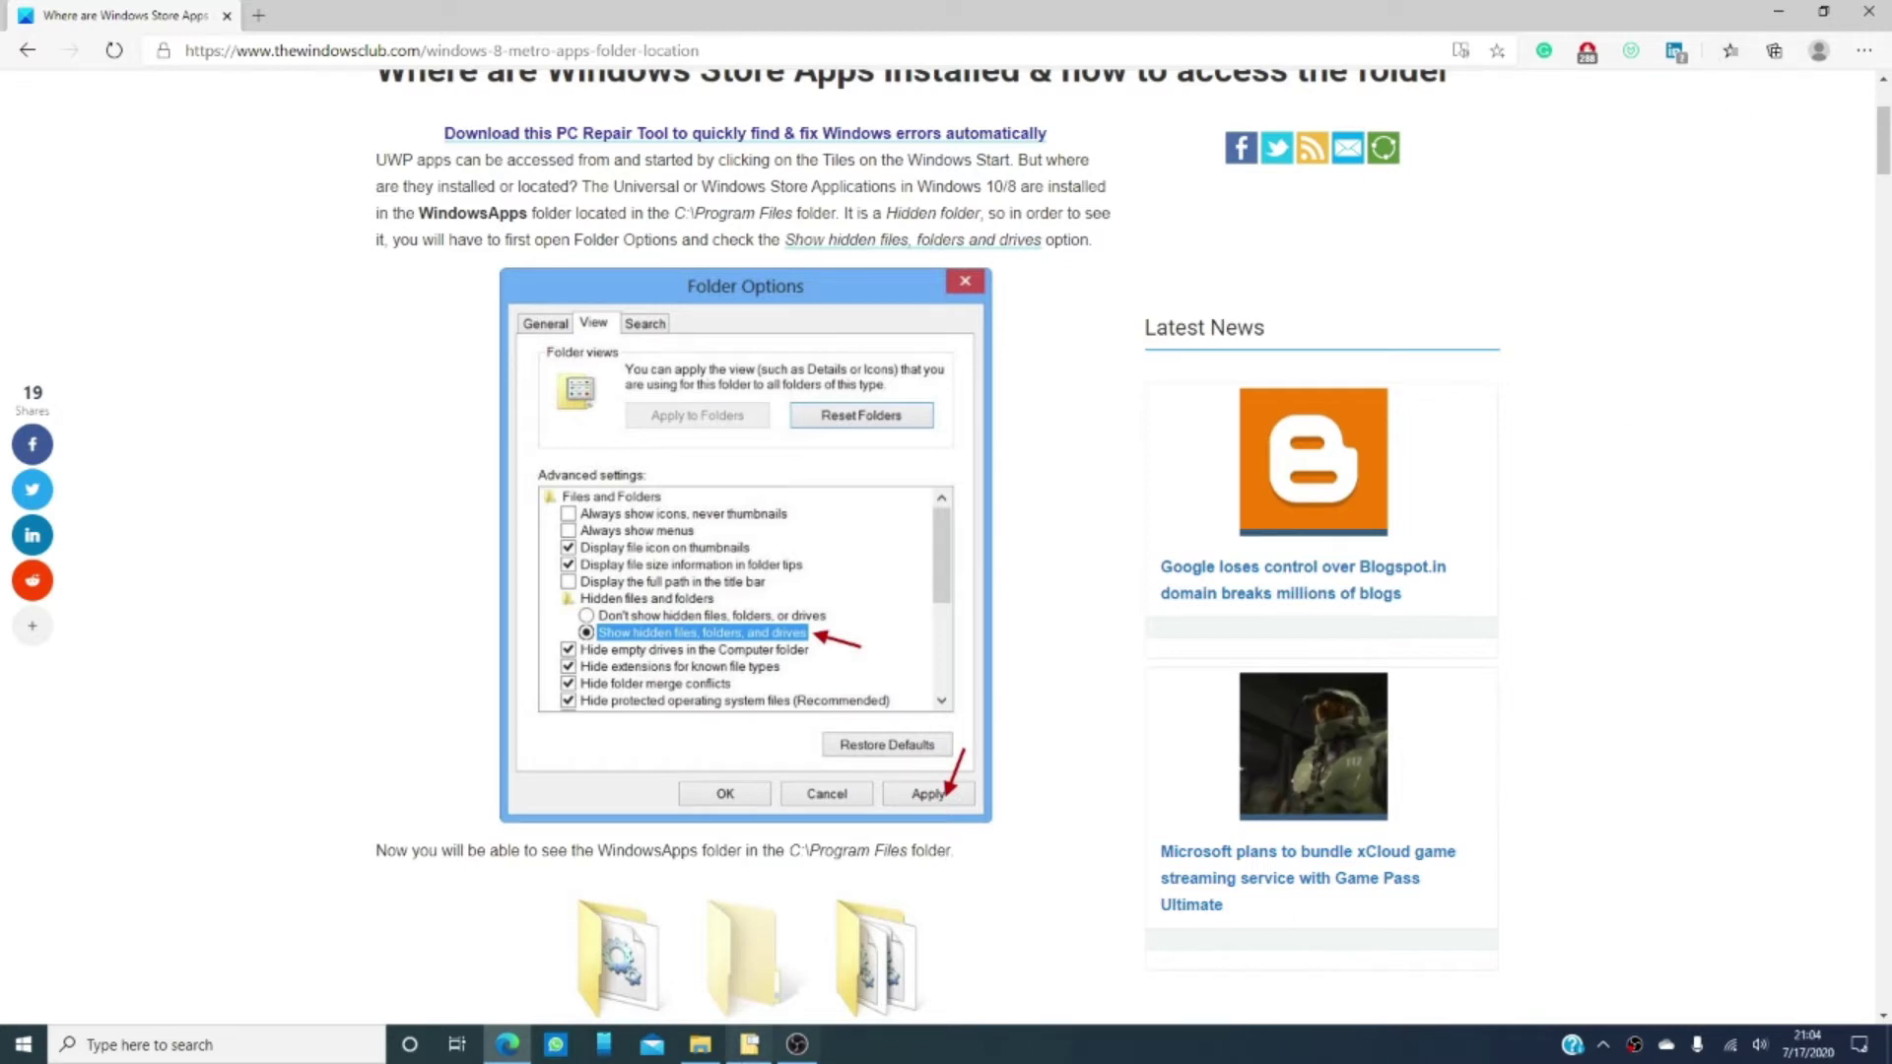
- Briefly open a File Explorer window and close it again
click(692, 1048)
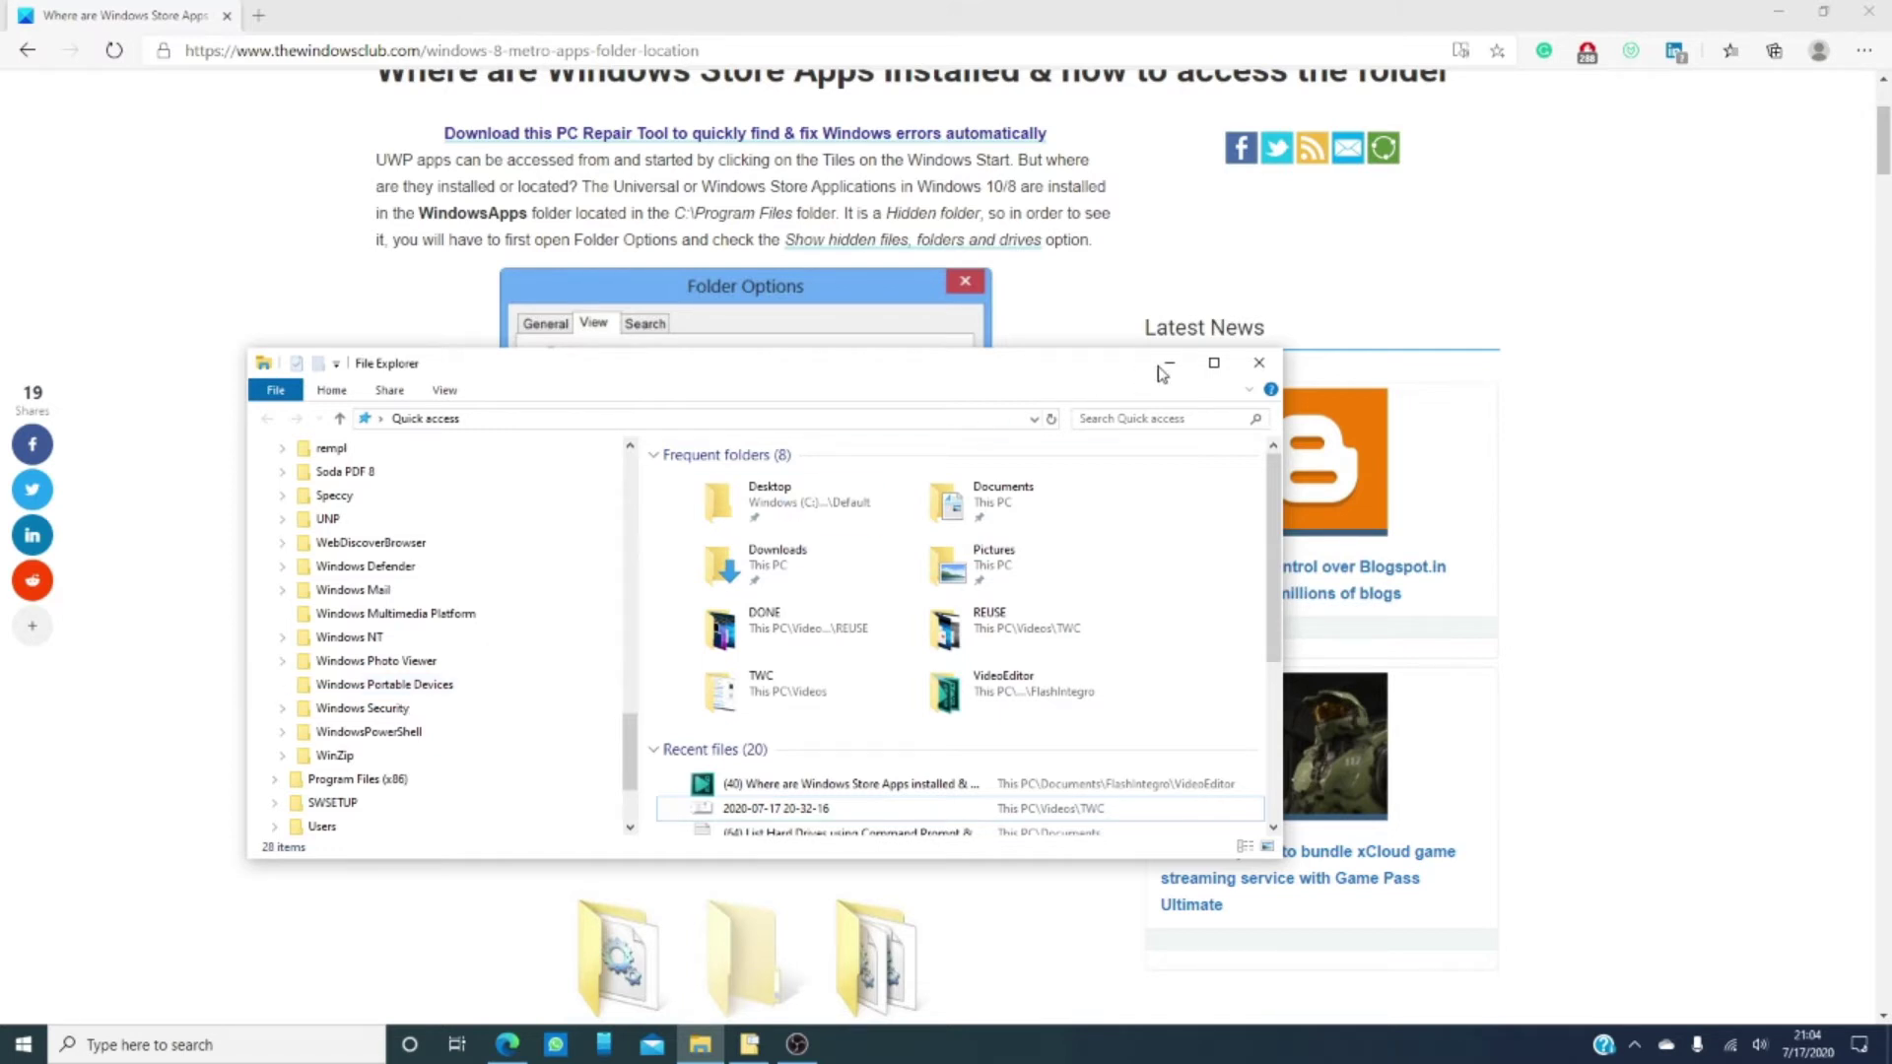
click(1261, 364)
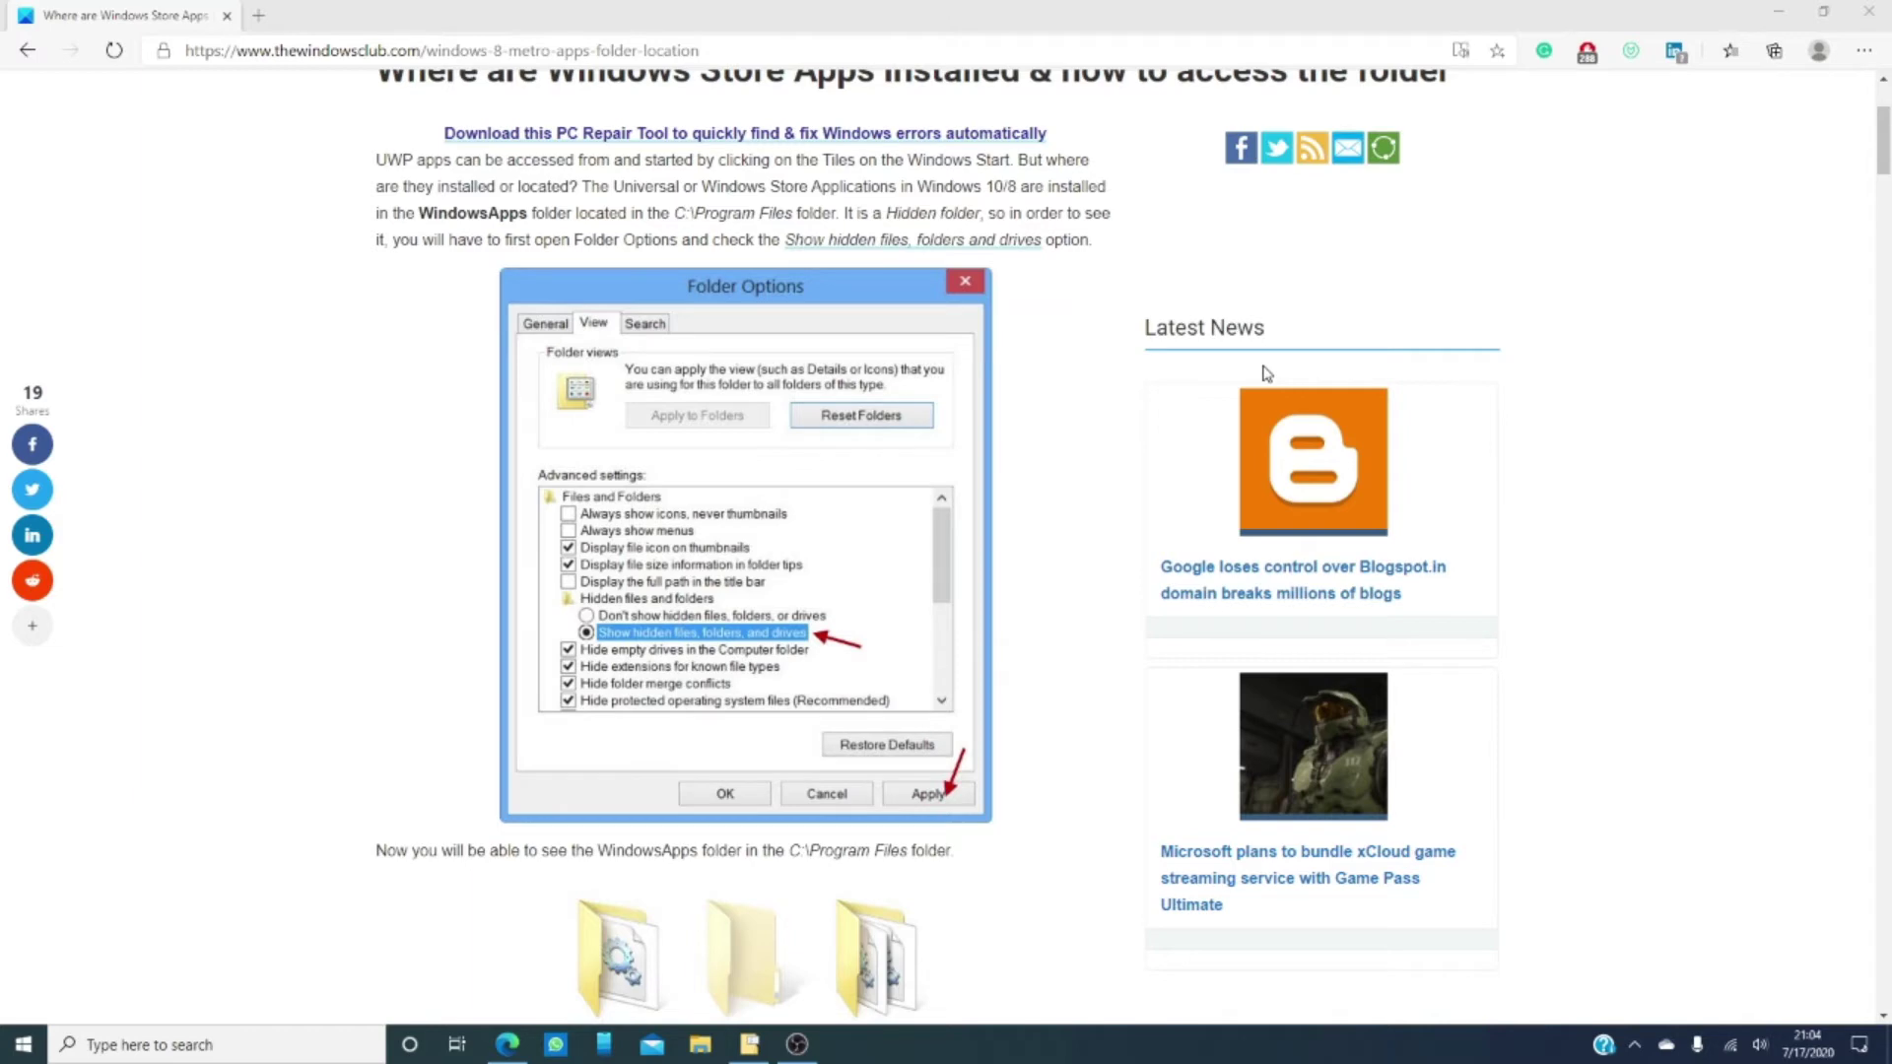
scroll(1266, 373, down, 4)
scroll(1257, 380, up, 6)
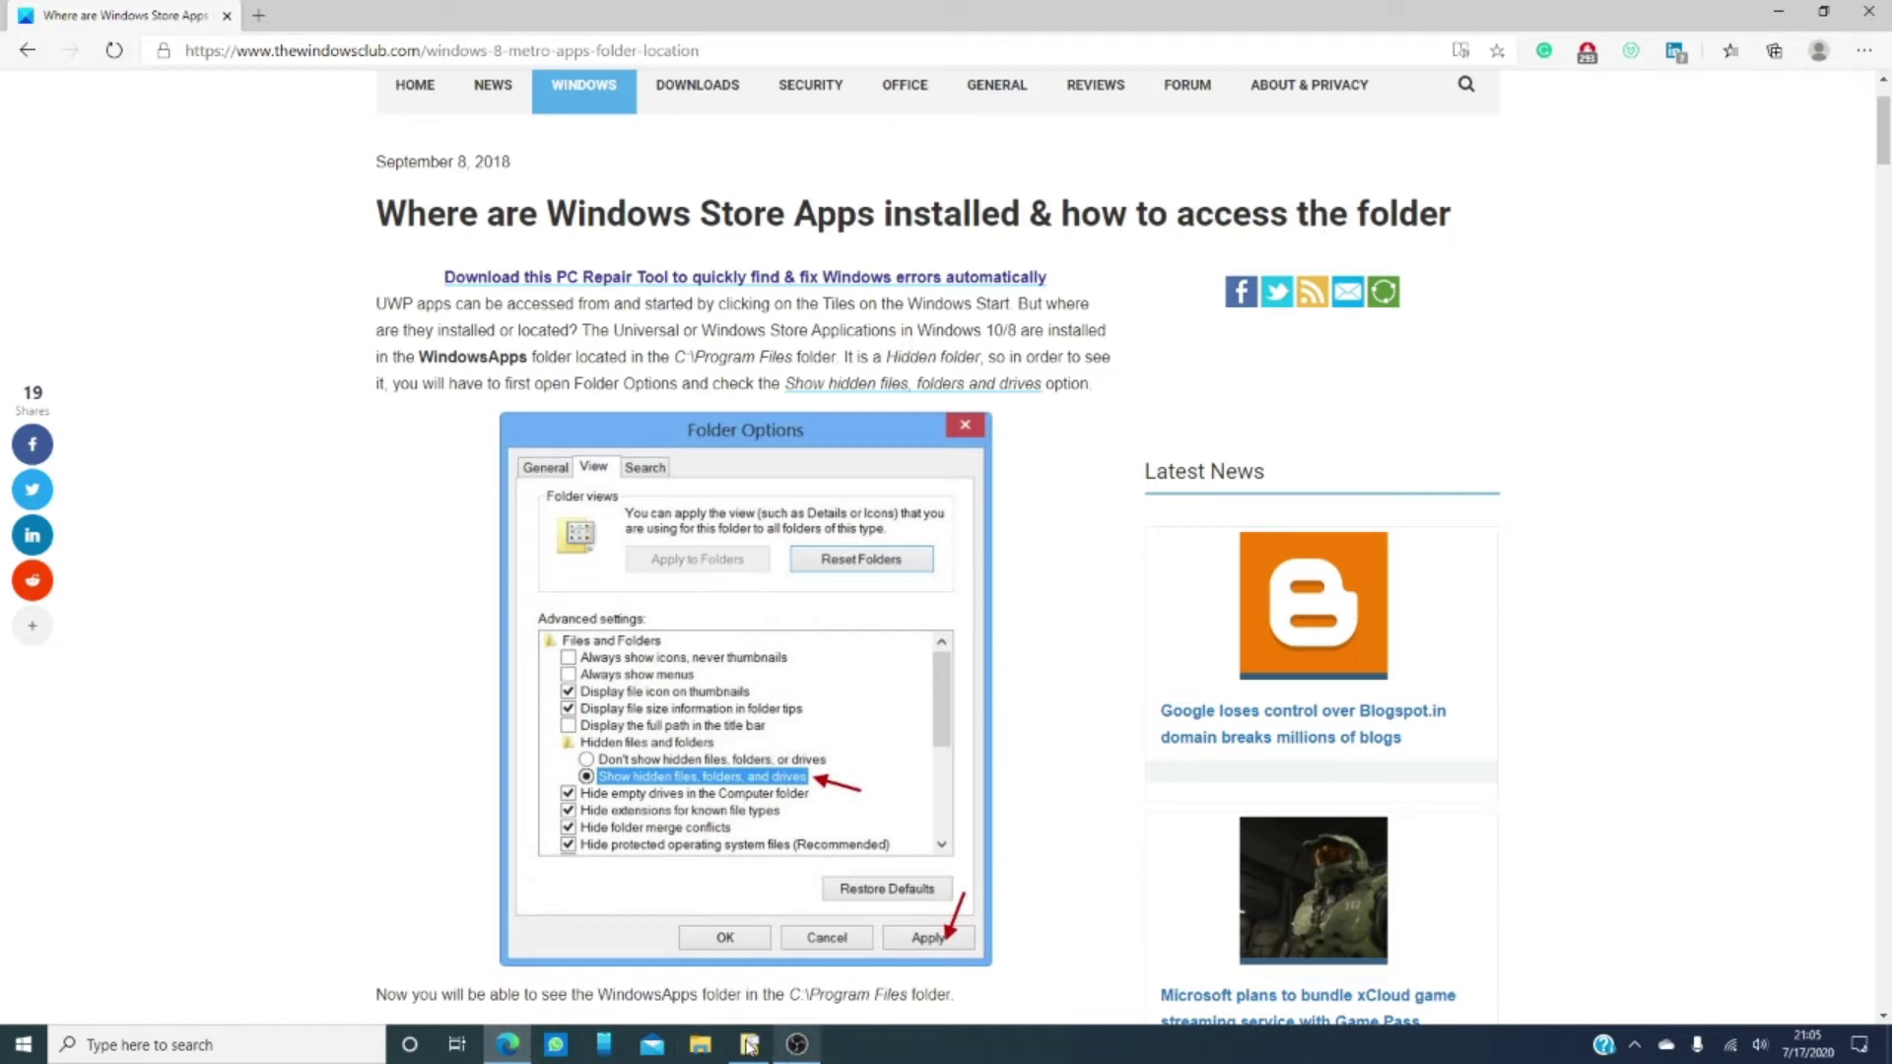
- Enable 'Show hidden files, folders, and drives' in File Explorer Options, apply it, and close
mouse_move(762, 1048)
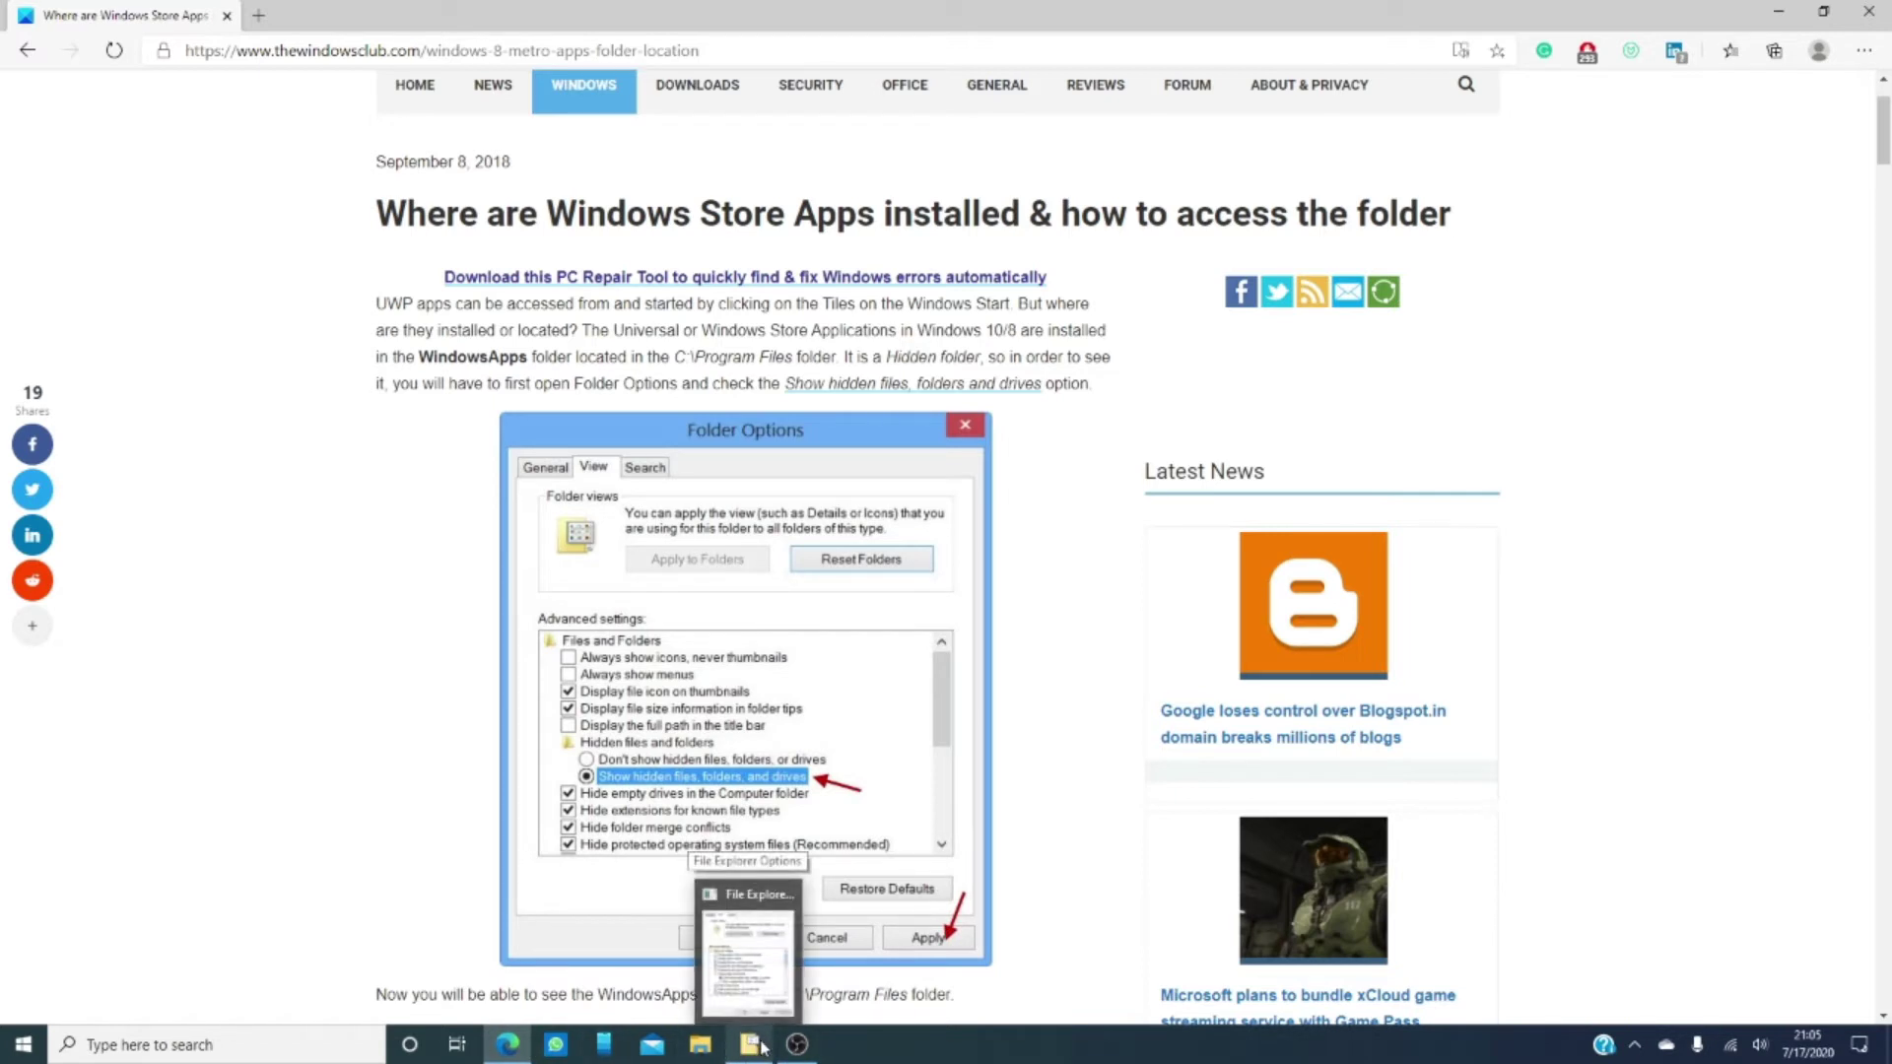
click(761, 1048)
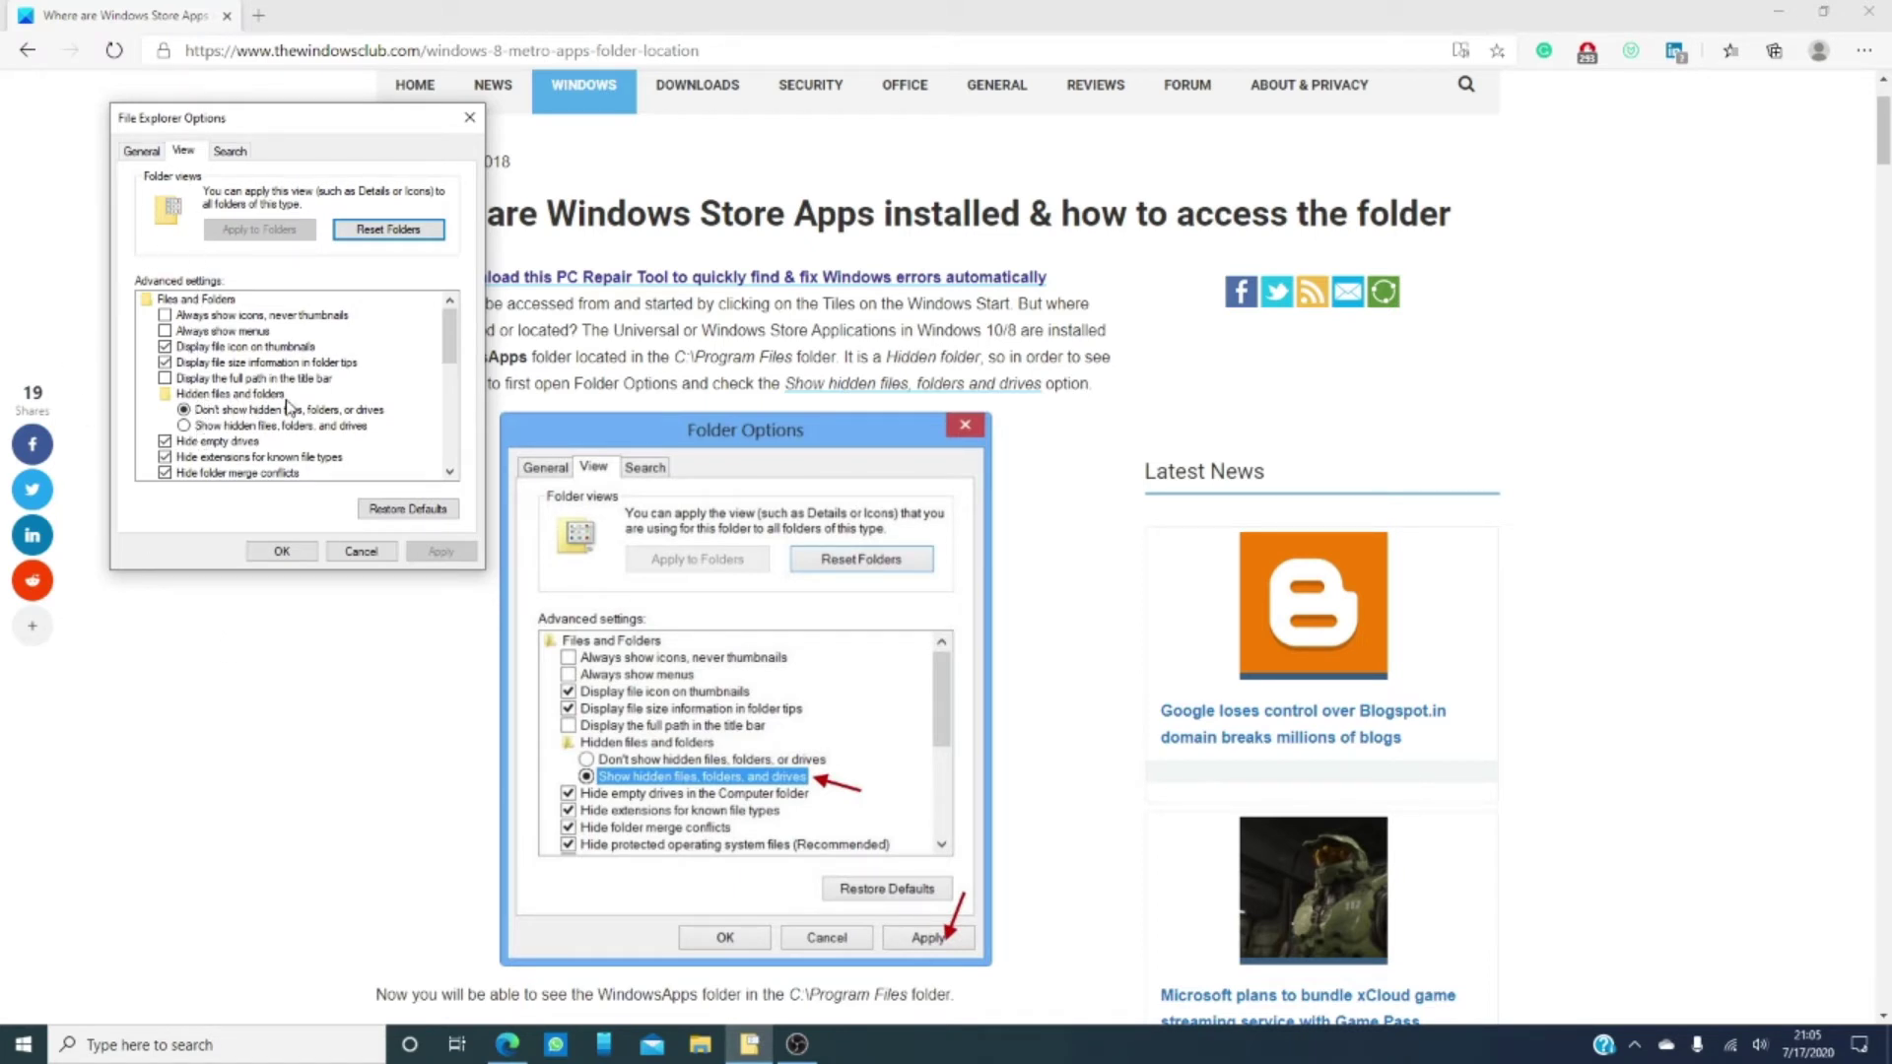
click(186, 427)
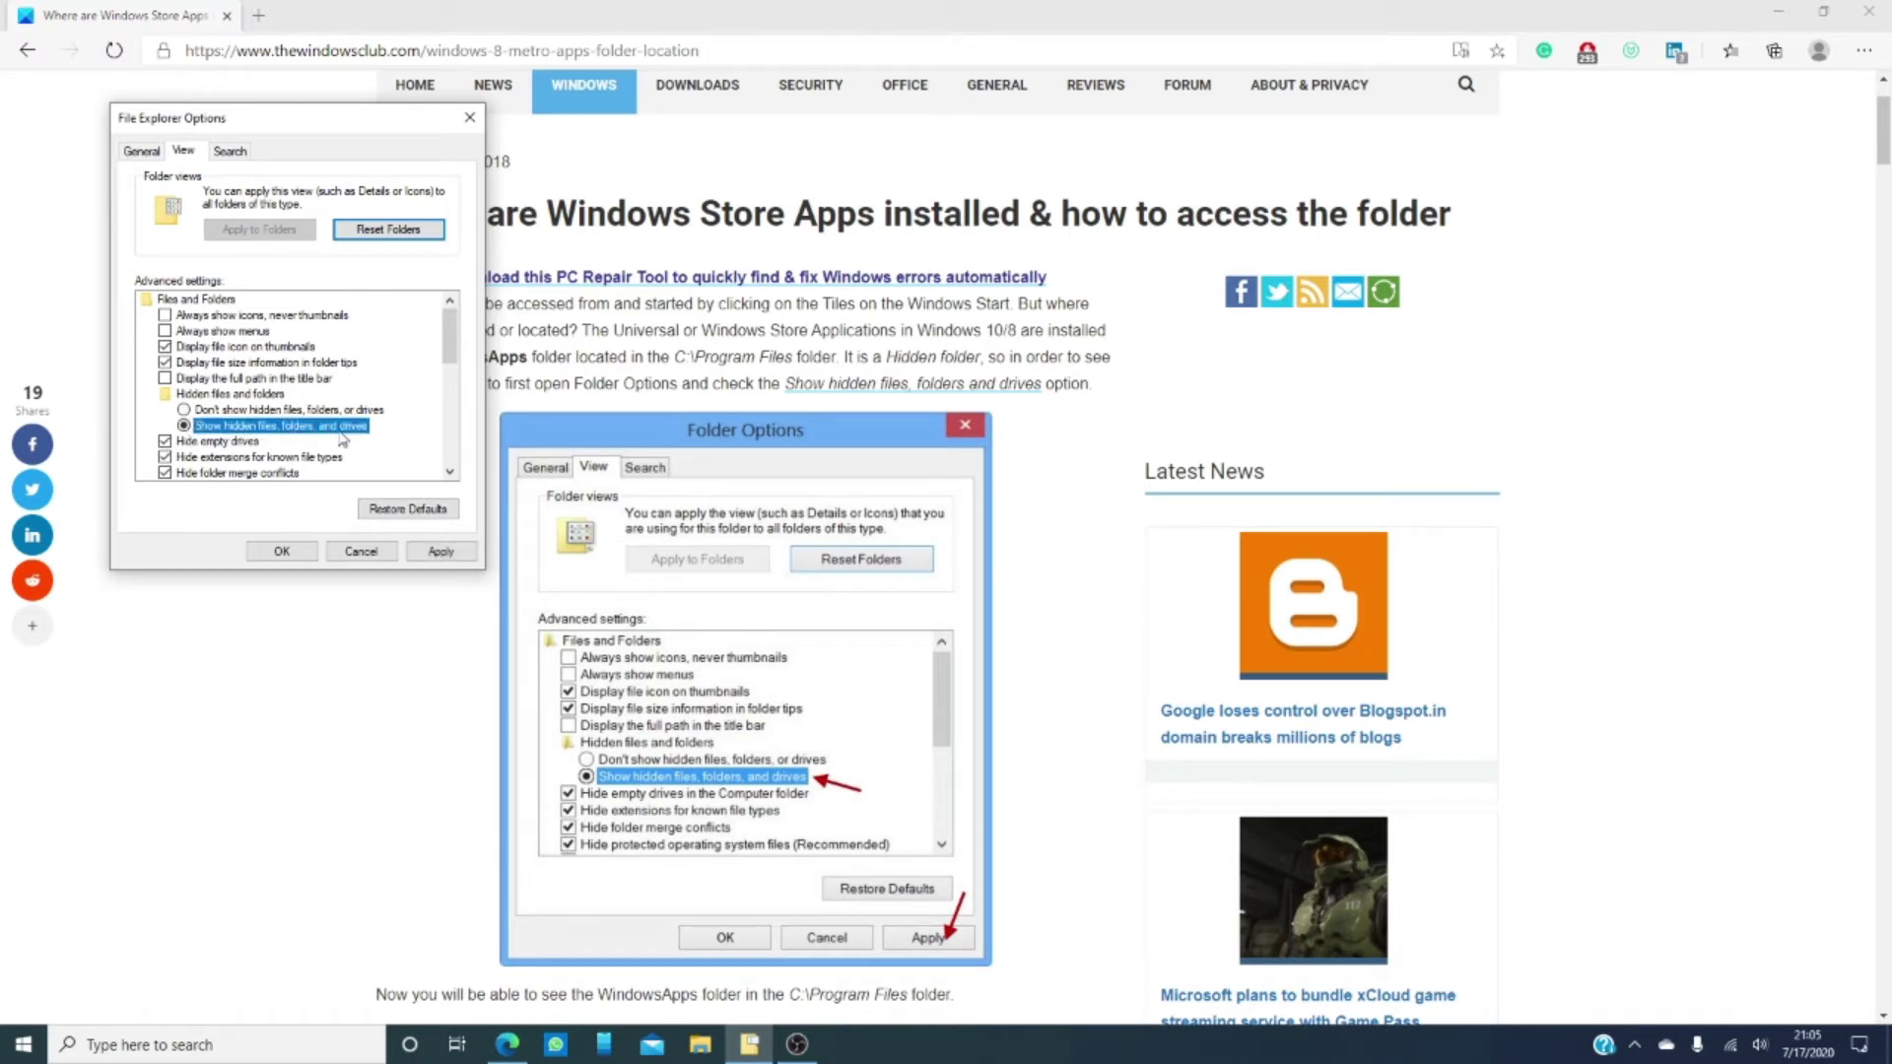
click(437, 553)
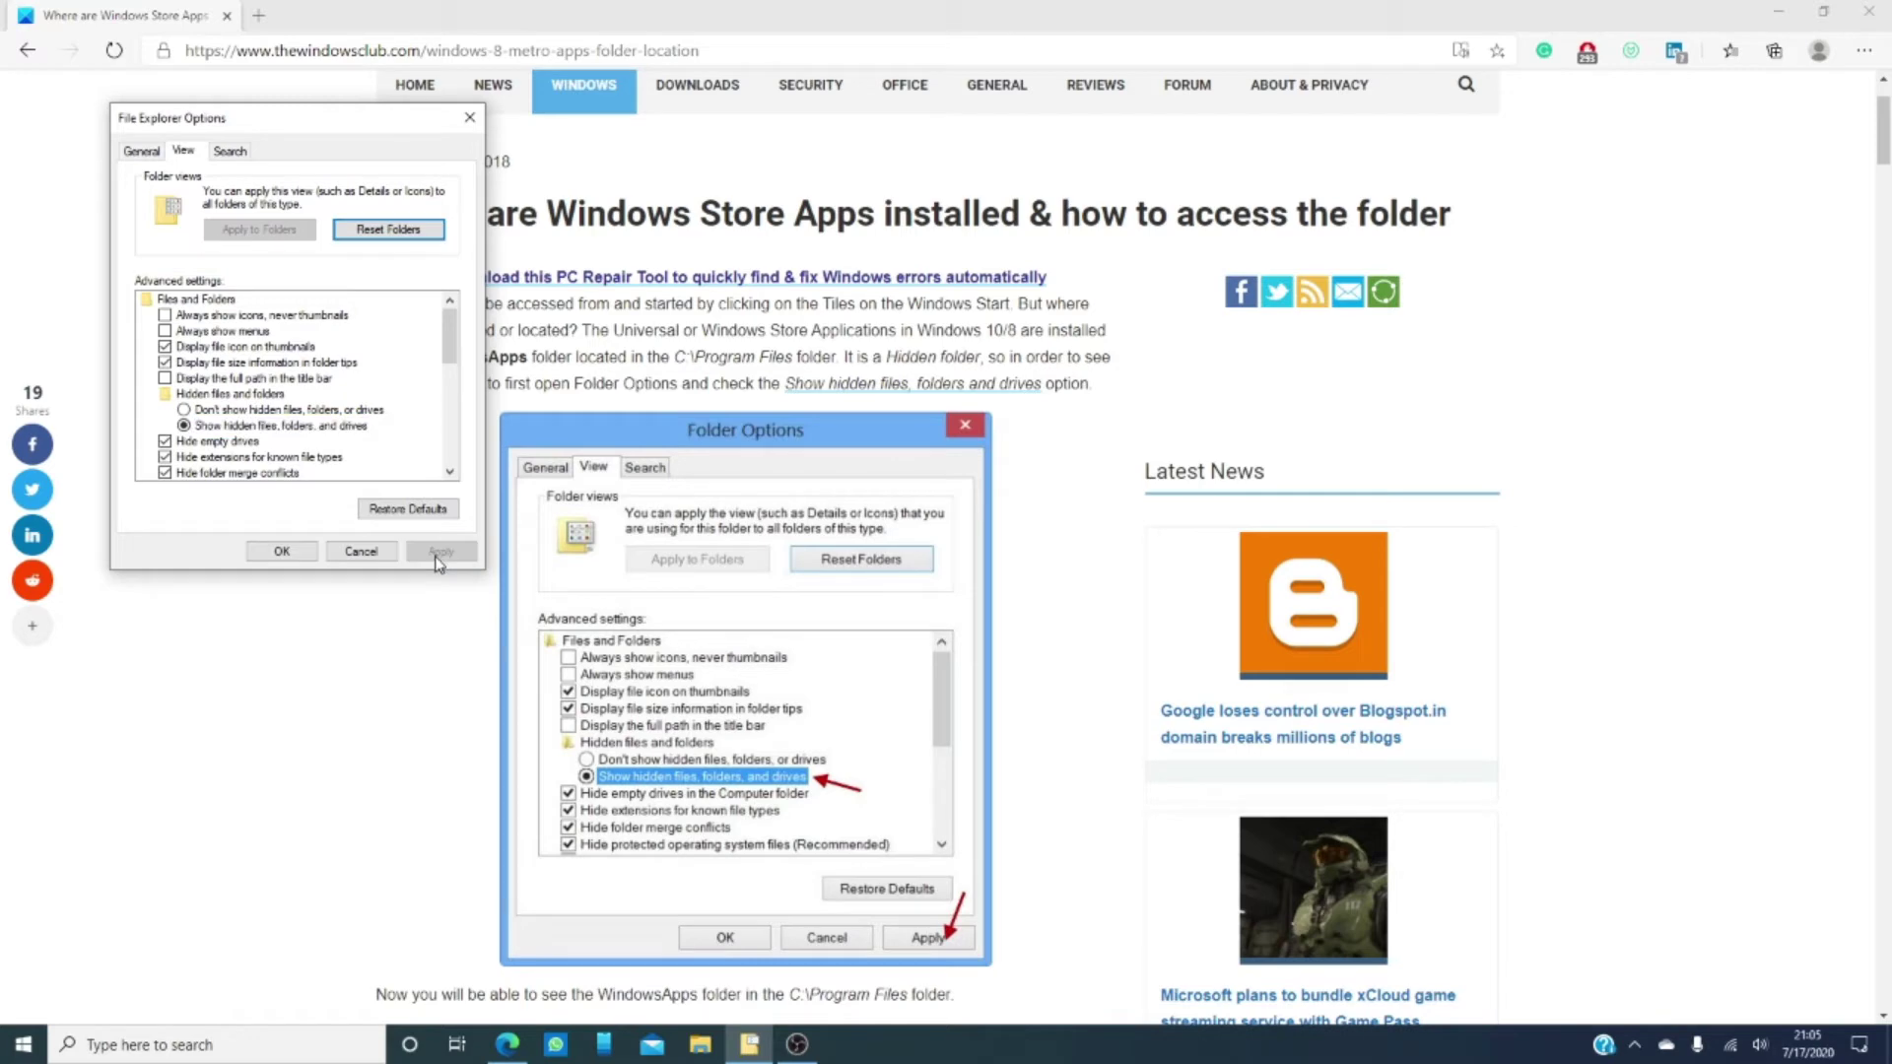
click(292, 551)
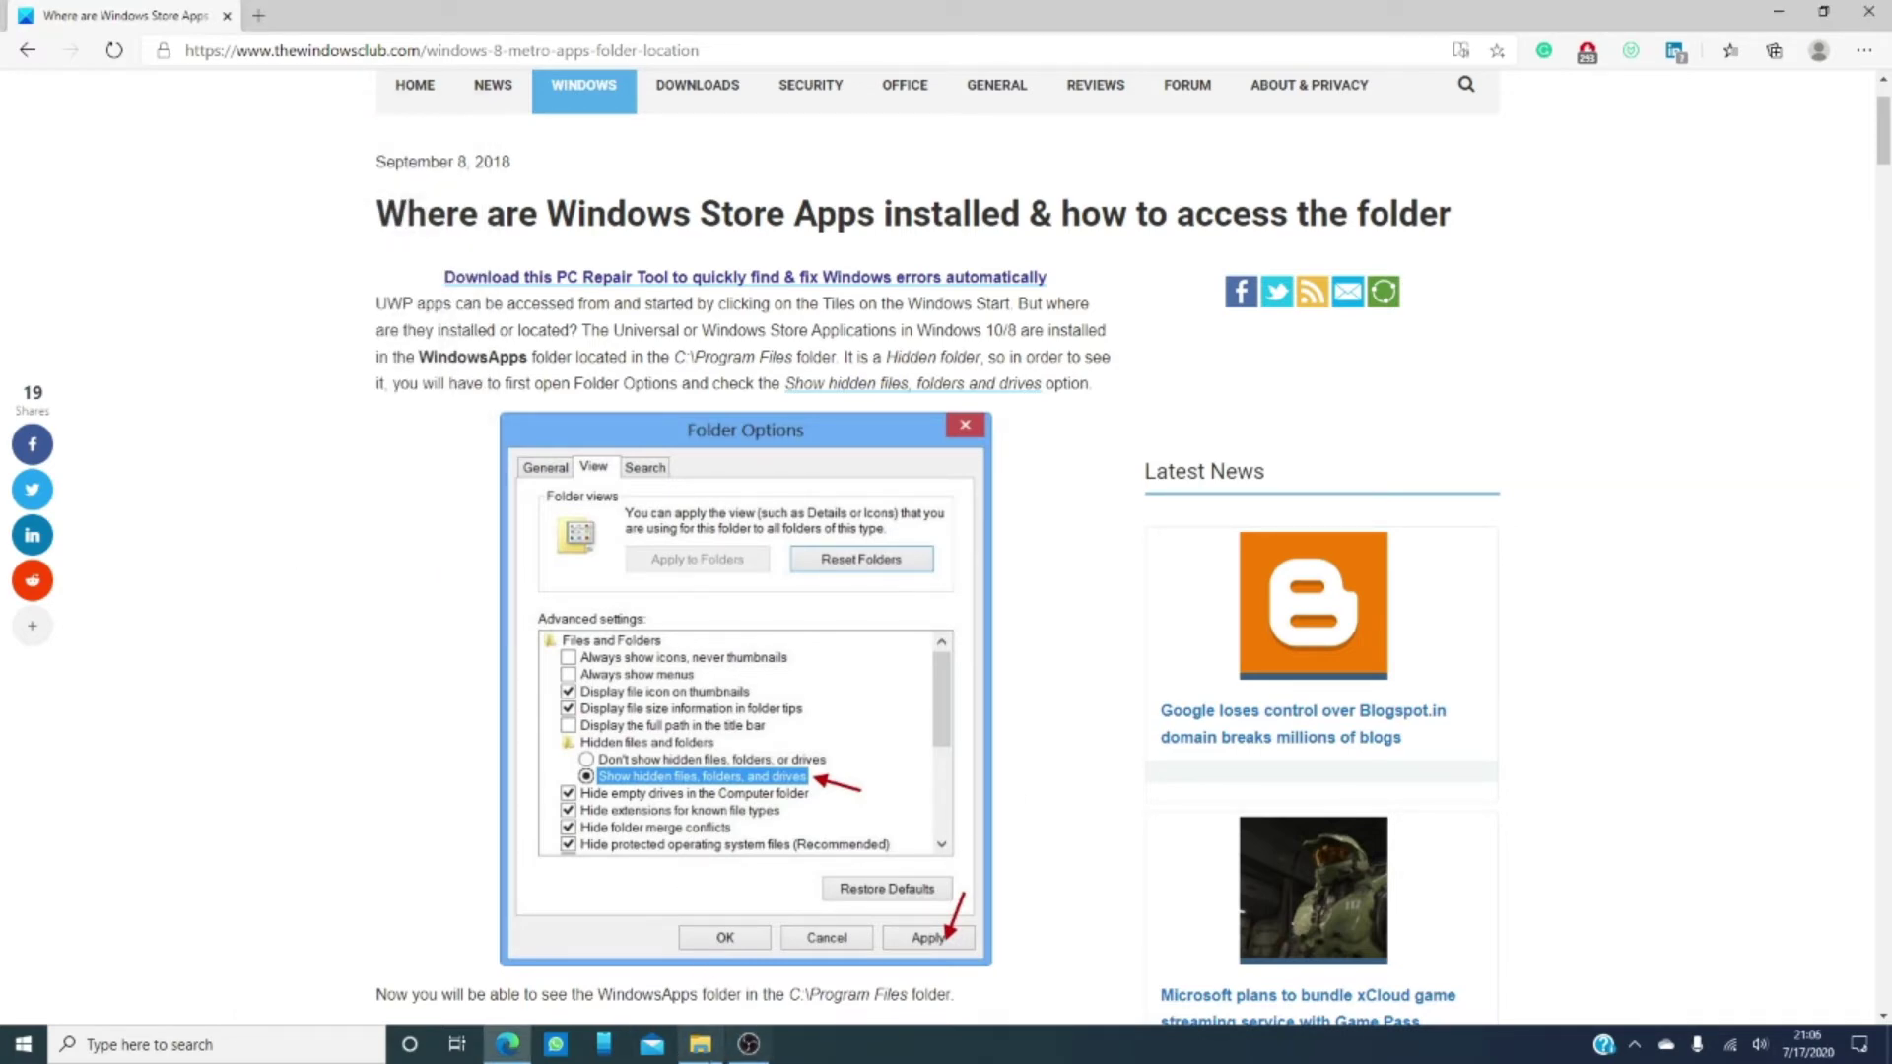
- Reopen File Explorer and scroll the navigation pane down to WindowsApps under Program Files
click(701, 1045)
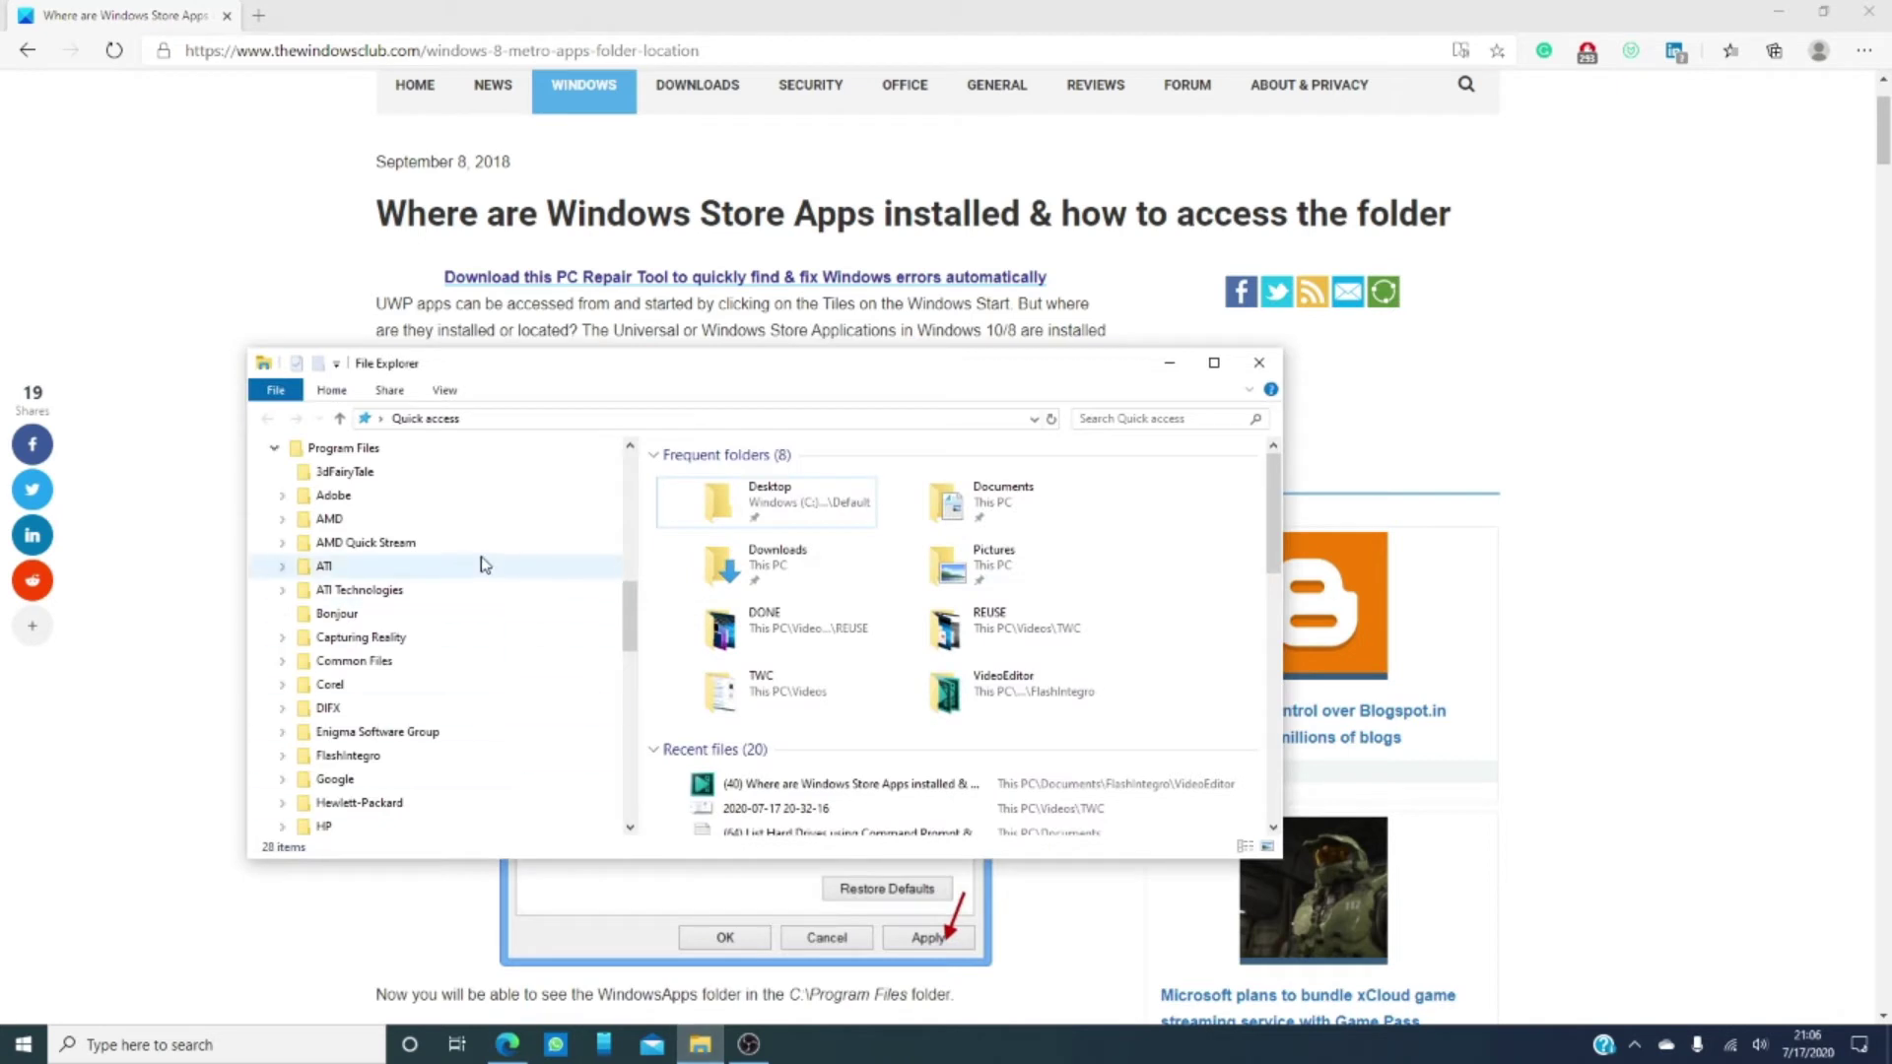
scroll(483, 564, down, 3)
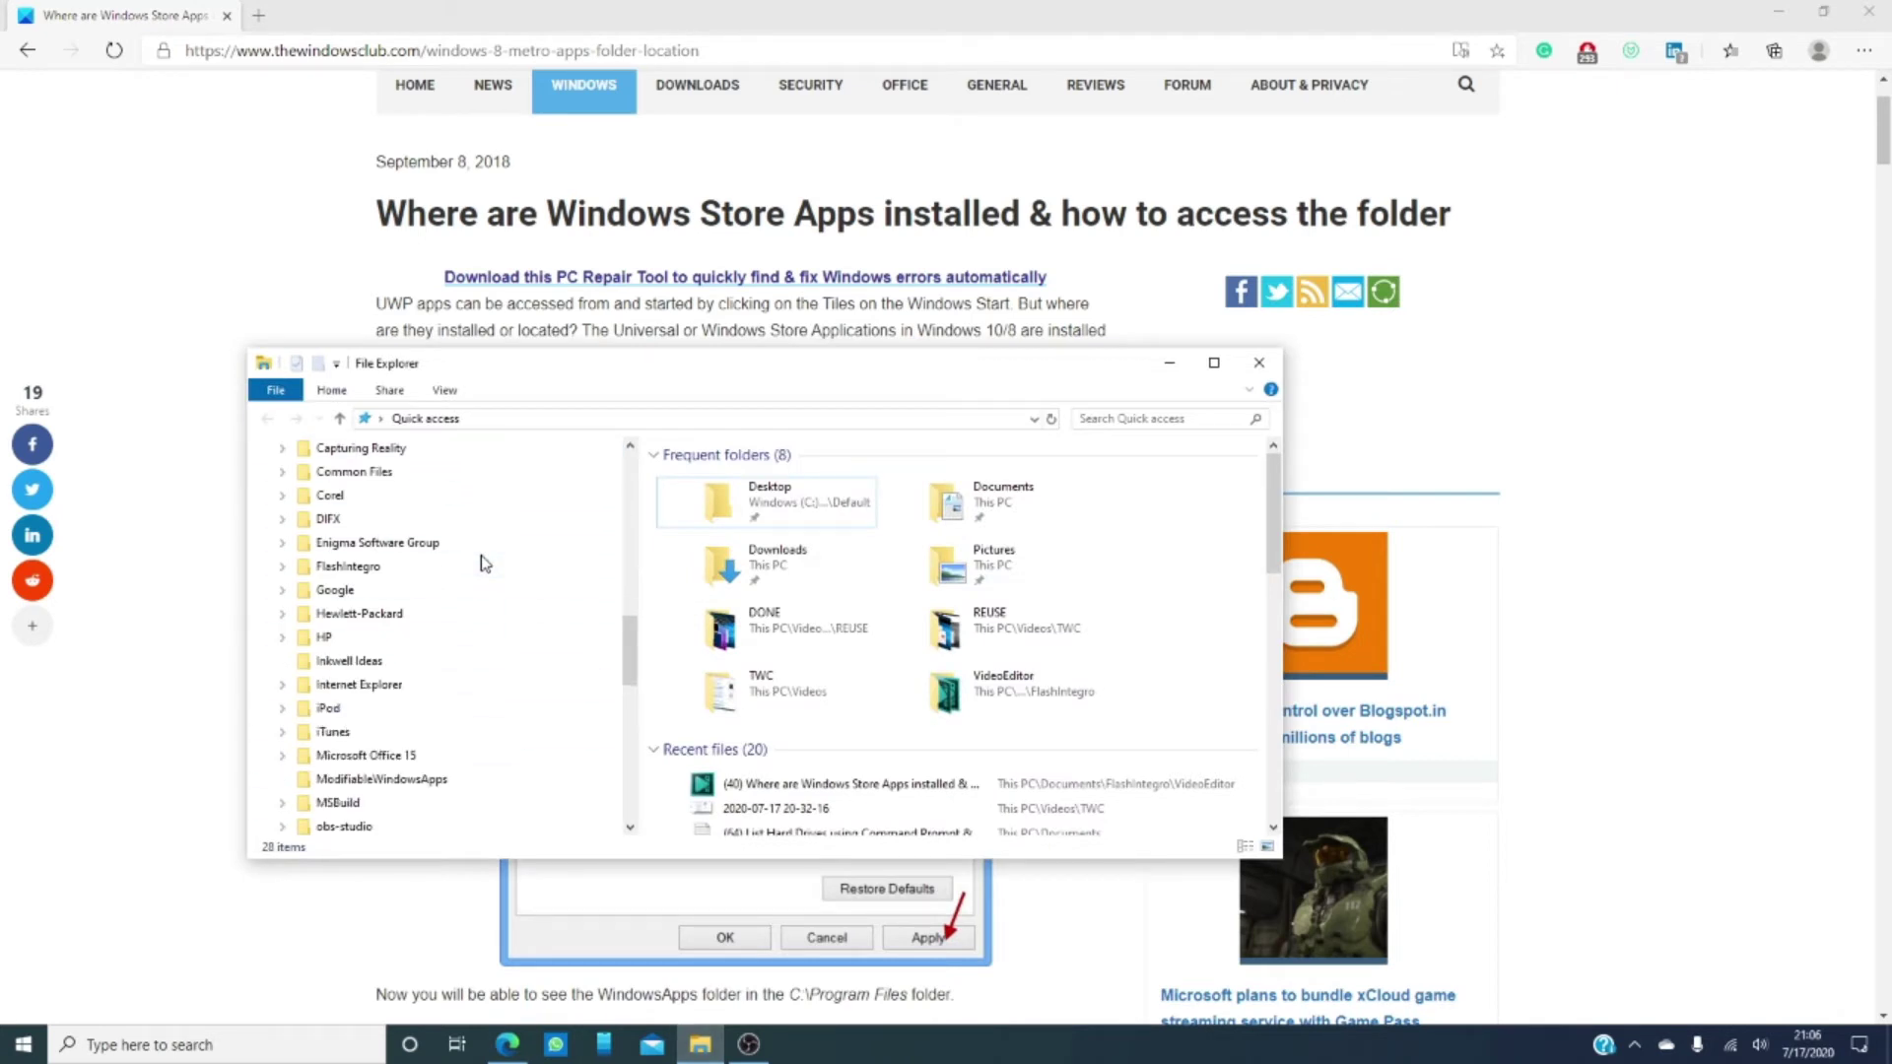
scroll(483, 564, down, 3)
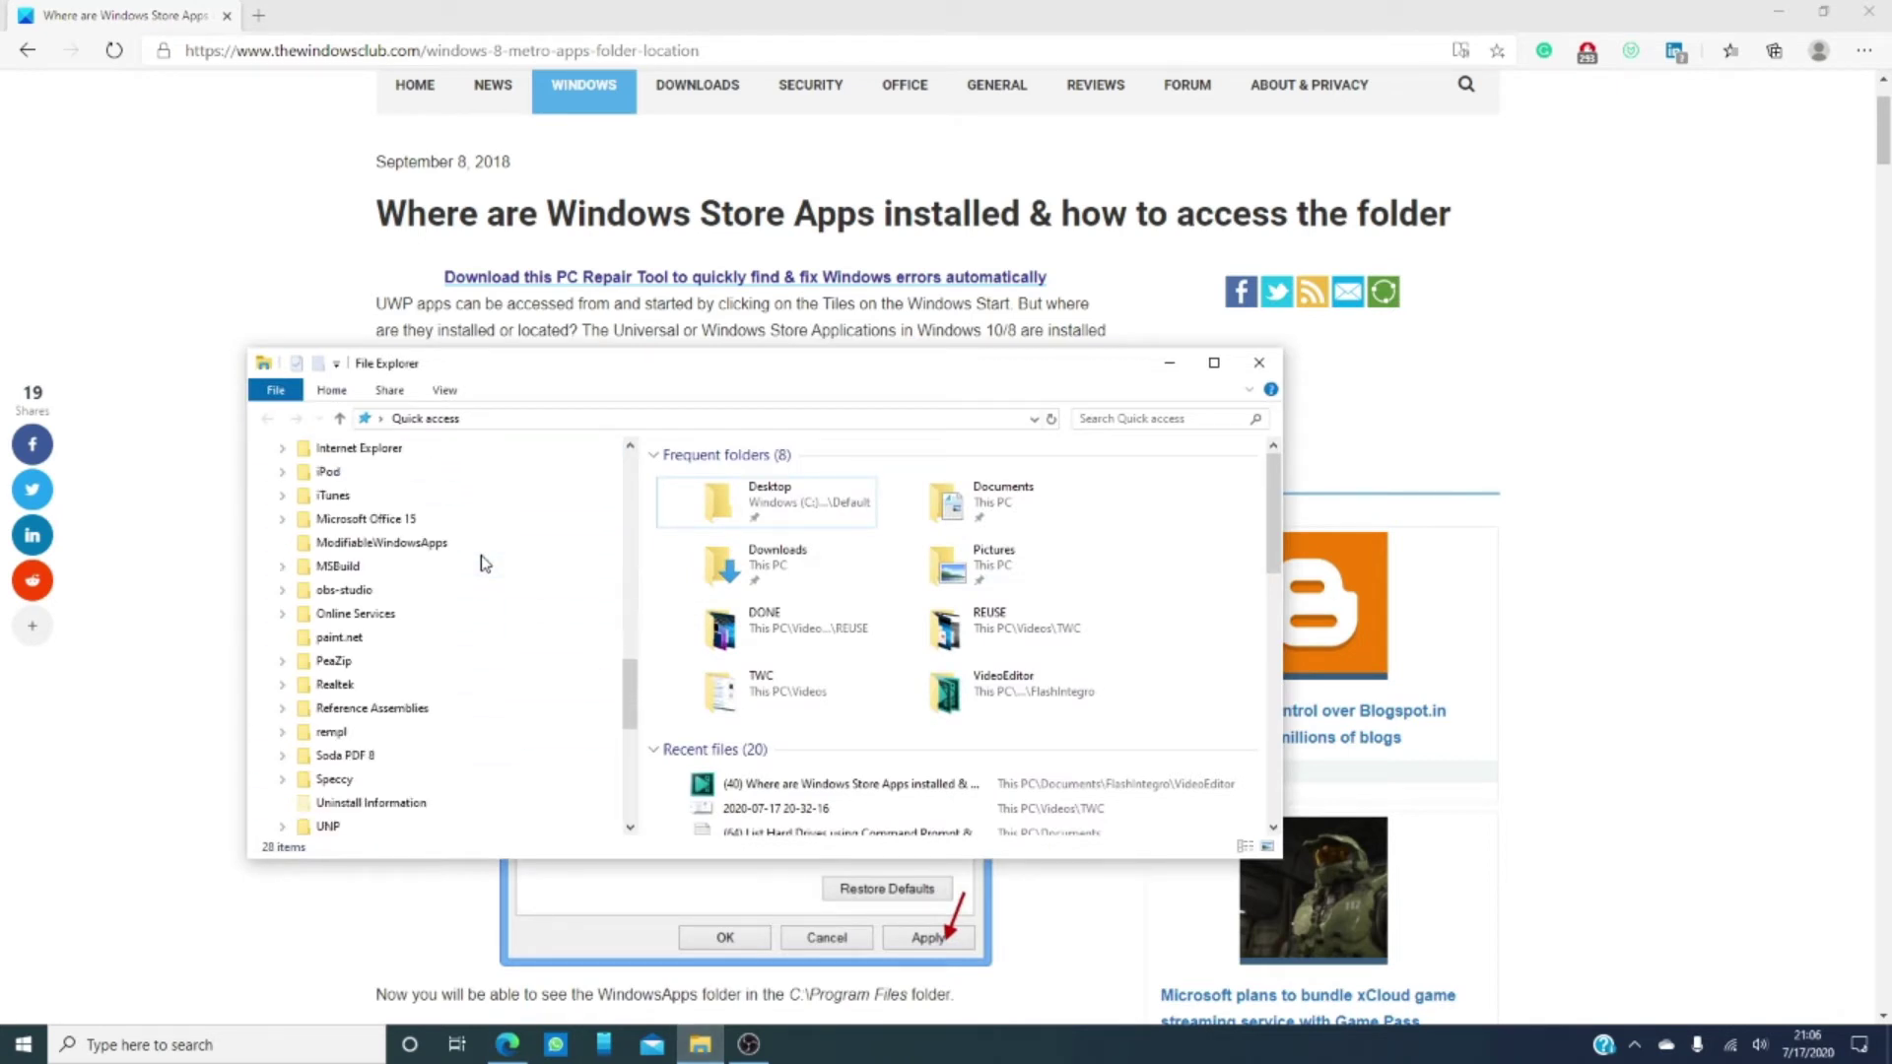
scroll(482, 564, down, 3)
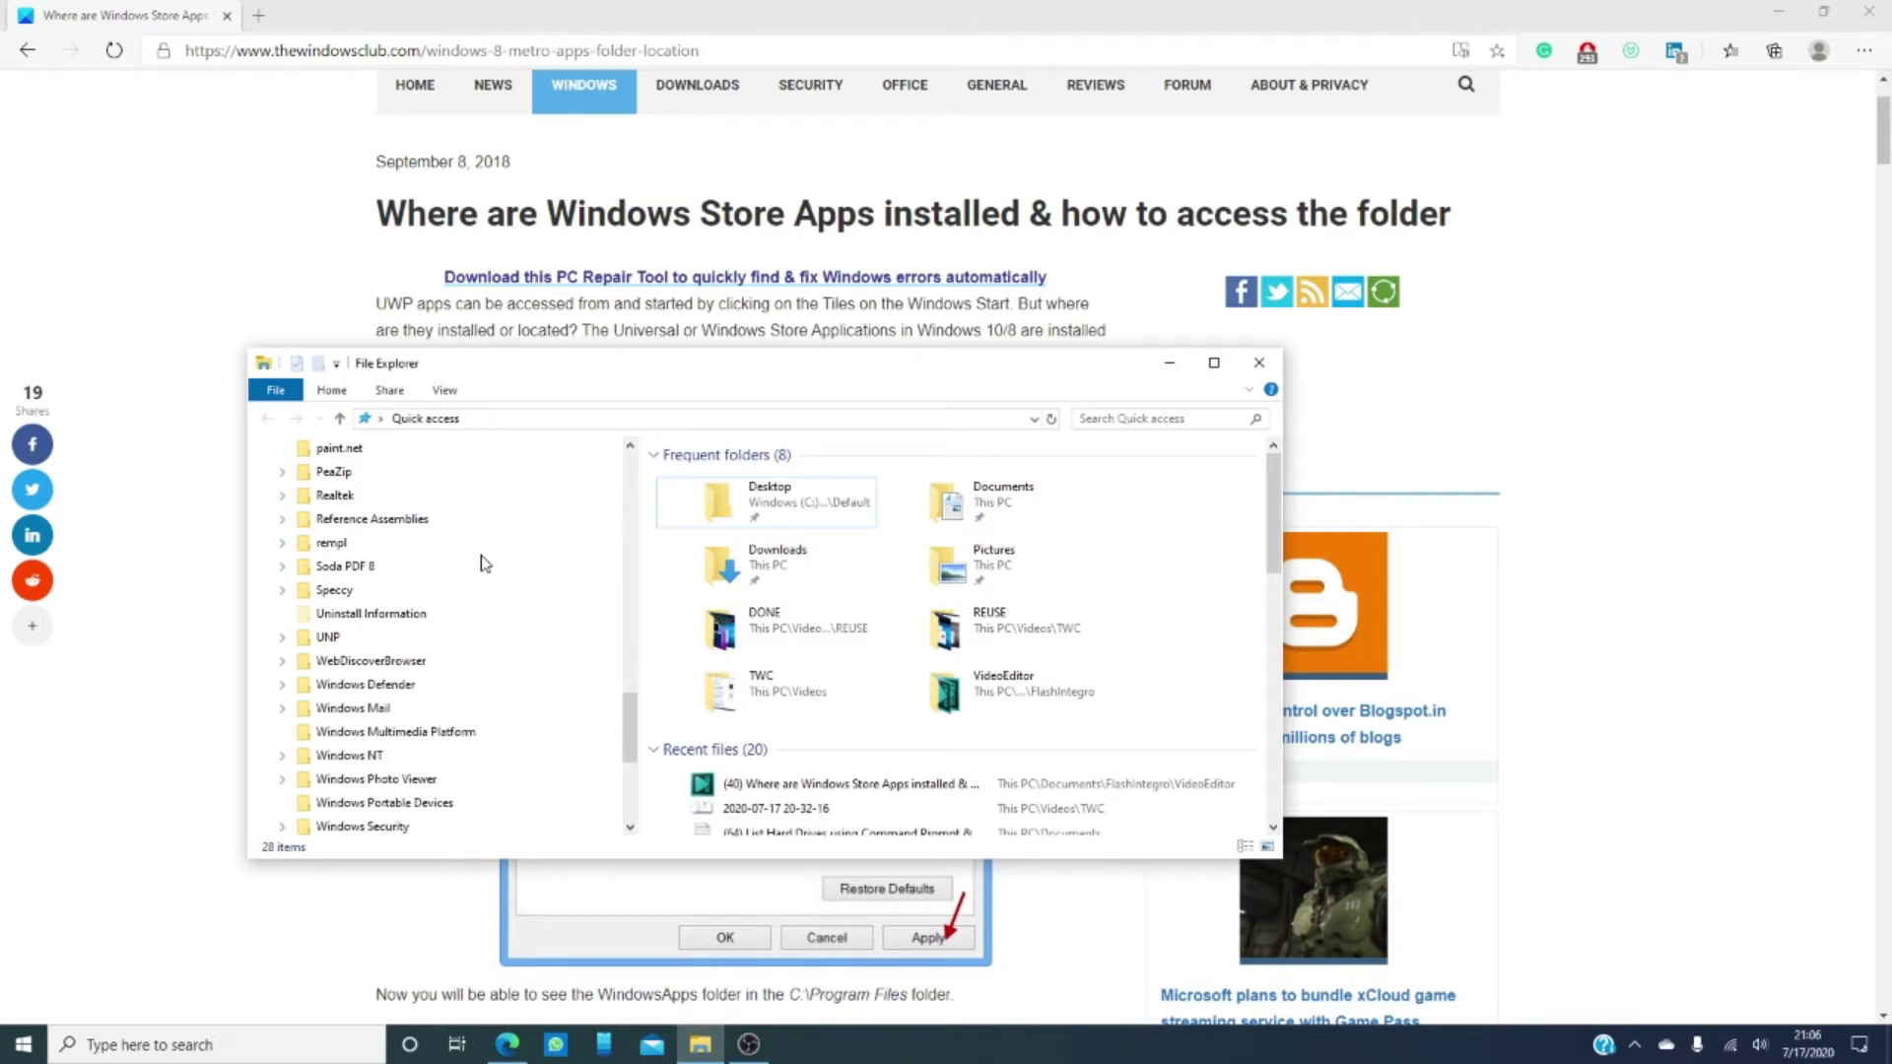
scroll(483, 563, down, 1)
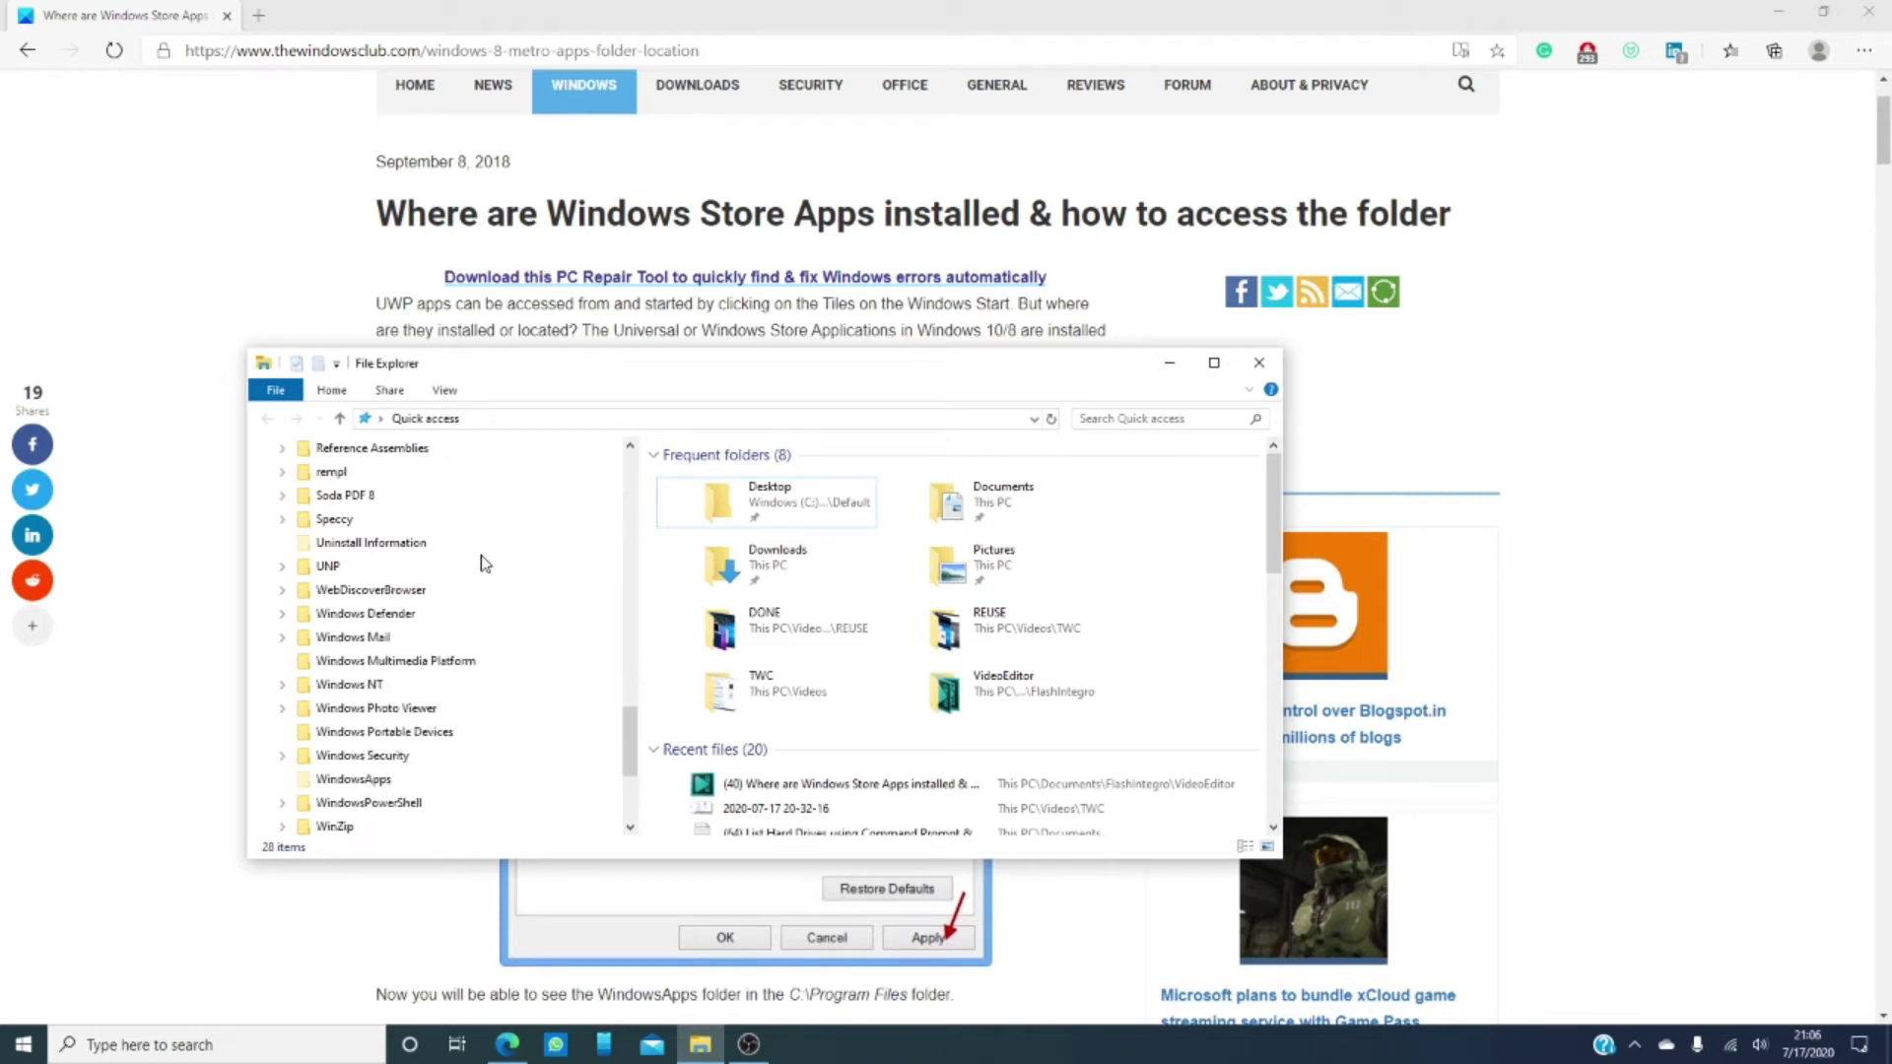
- Open WindowsApps and choose Continue to request permanent access to it
click(430, 778)
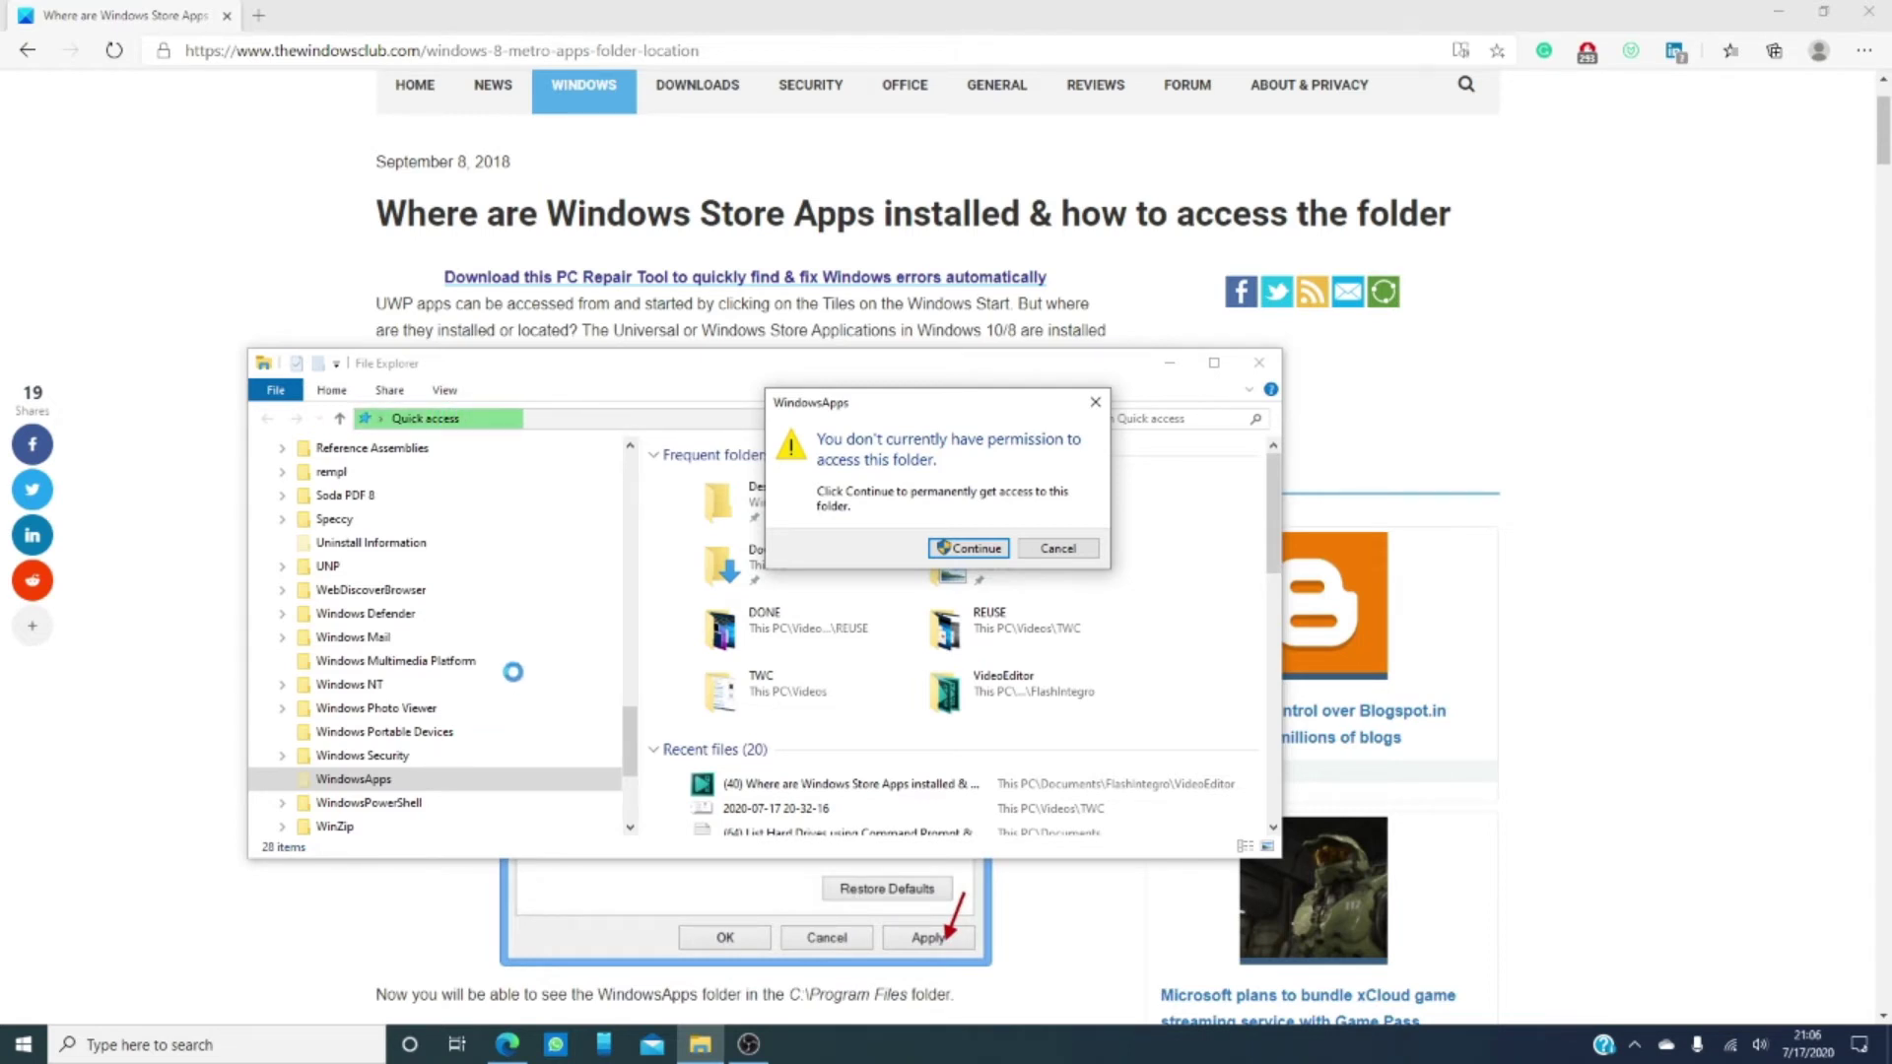
click(986, 546)
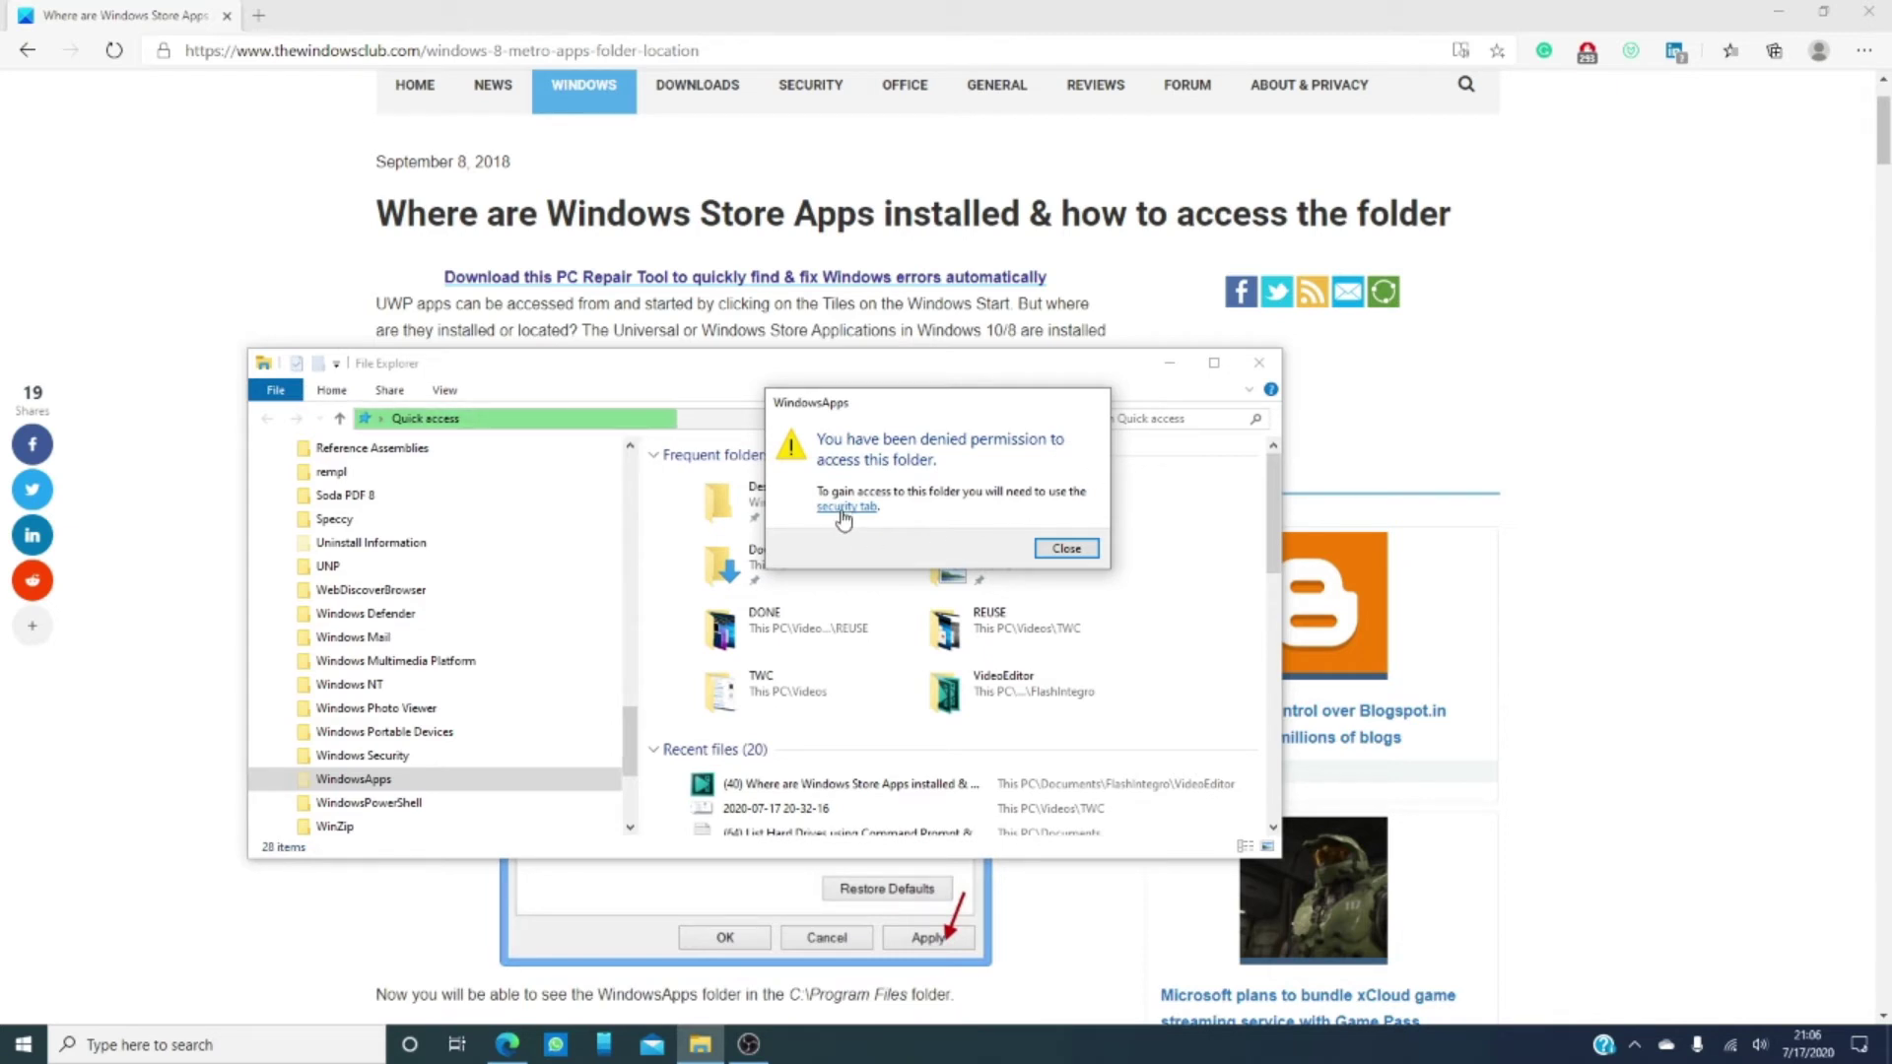
- Open WindowsApps' Advanced Security Settings with admin rights and choose to change its Owner
click(844, 511)
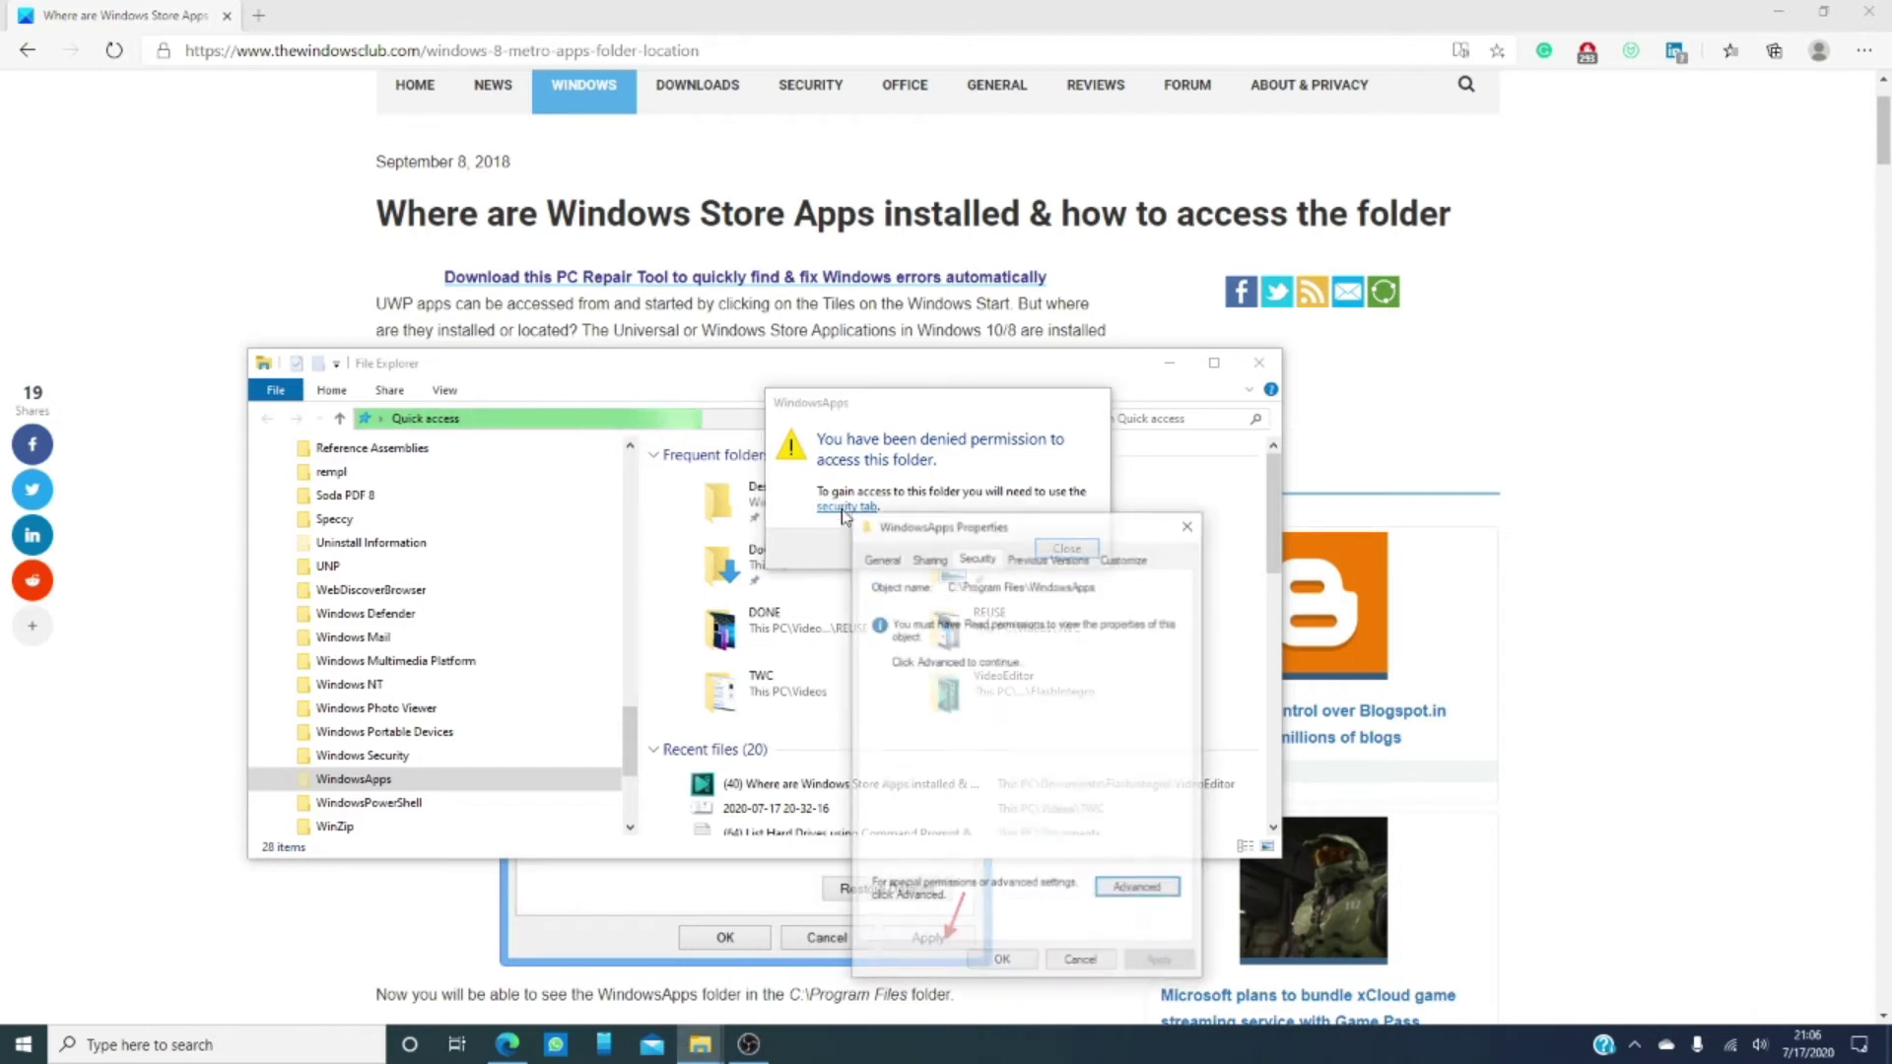
click(1133, 890)
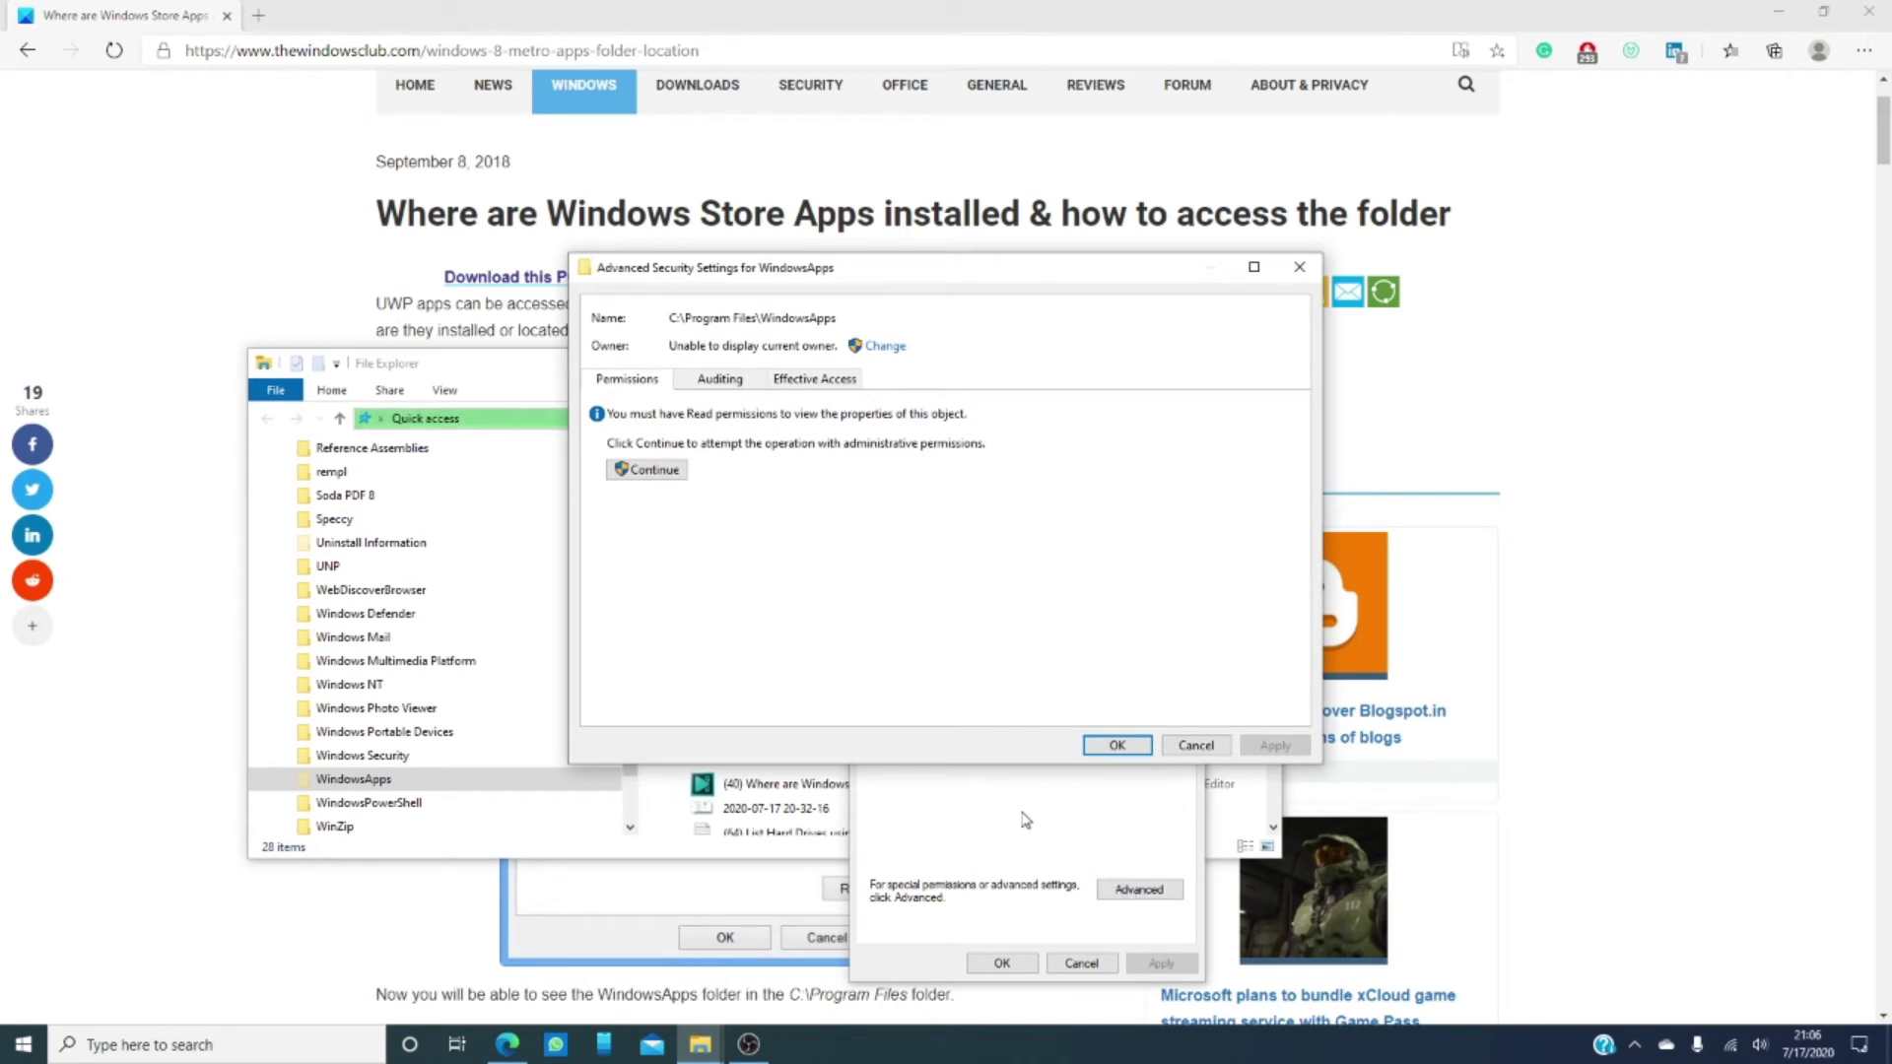
click(674, 472)
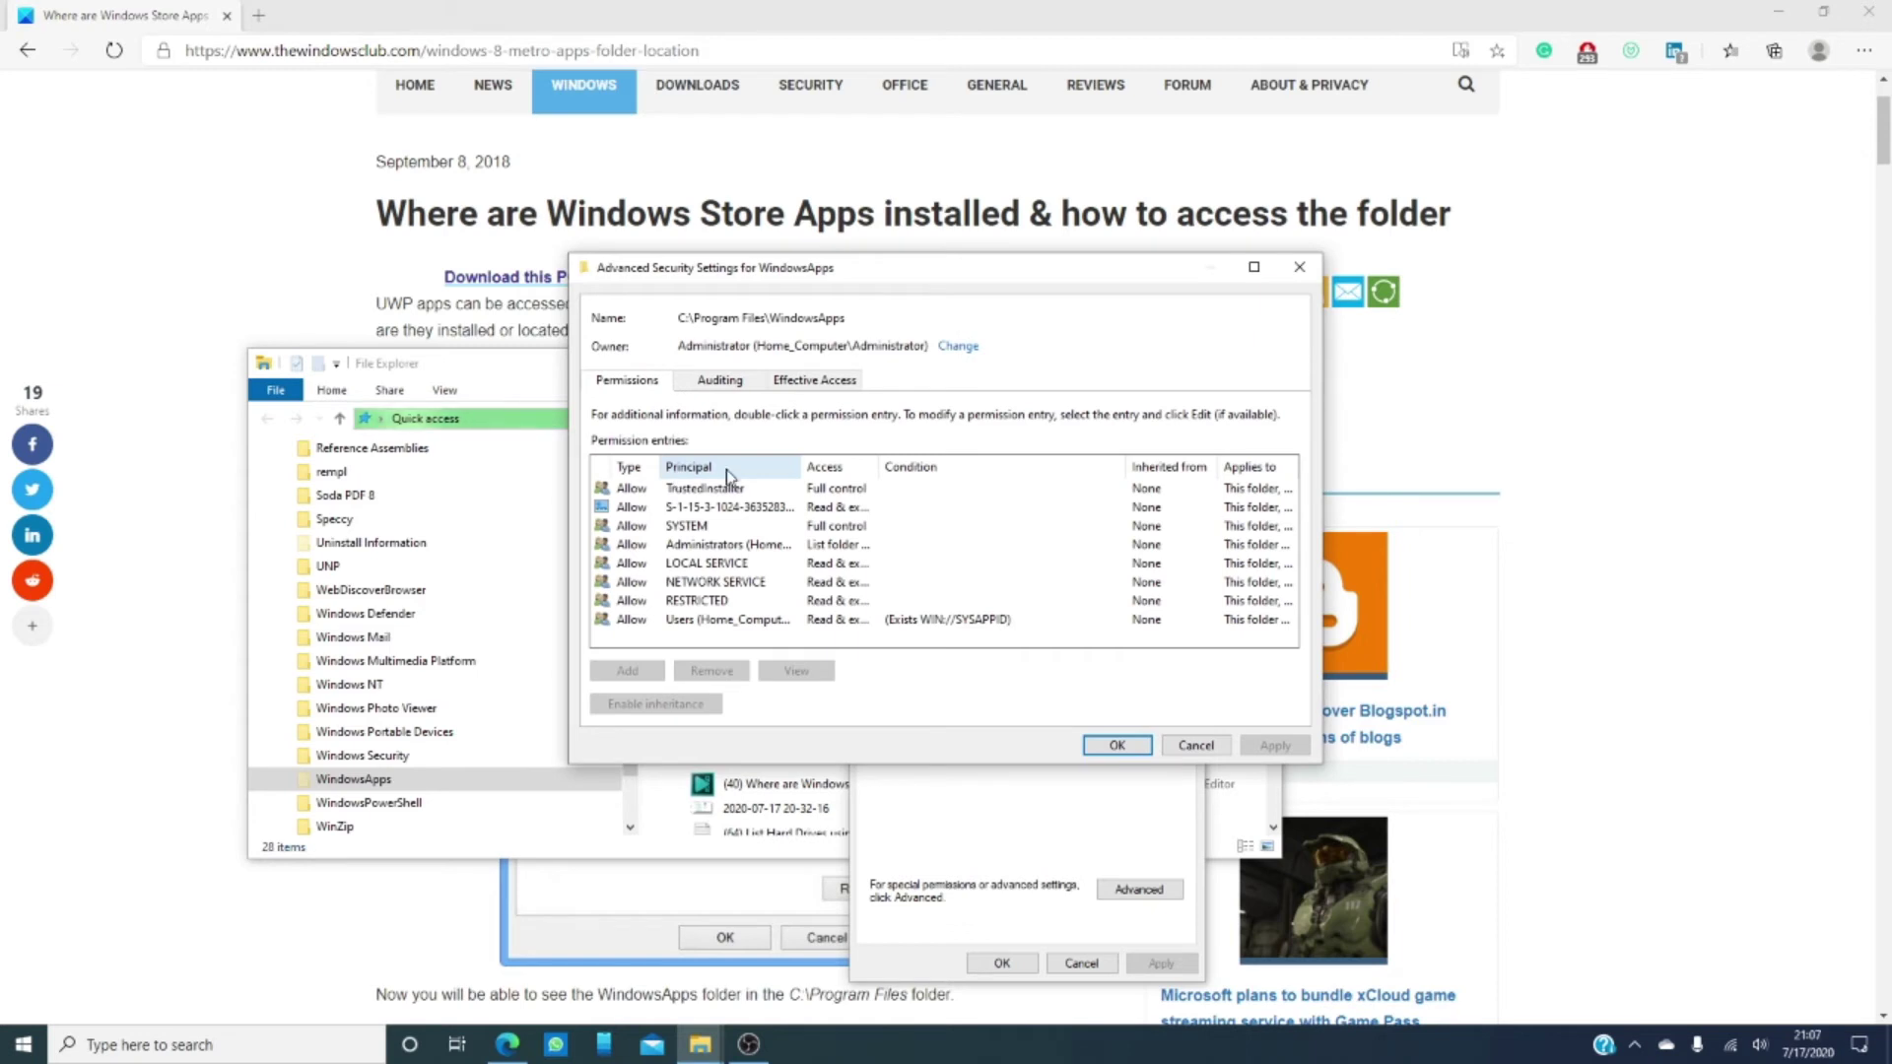
click(959, 347)
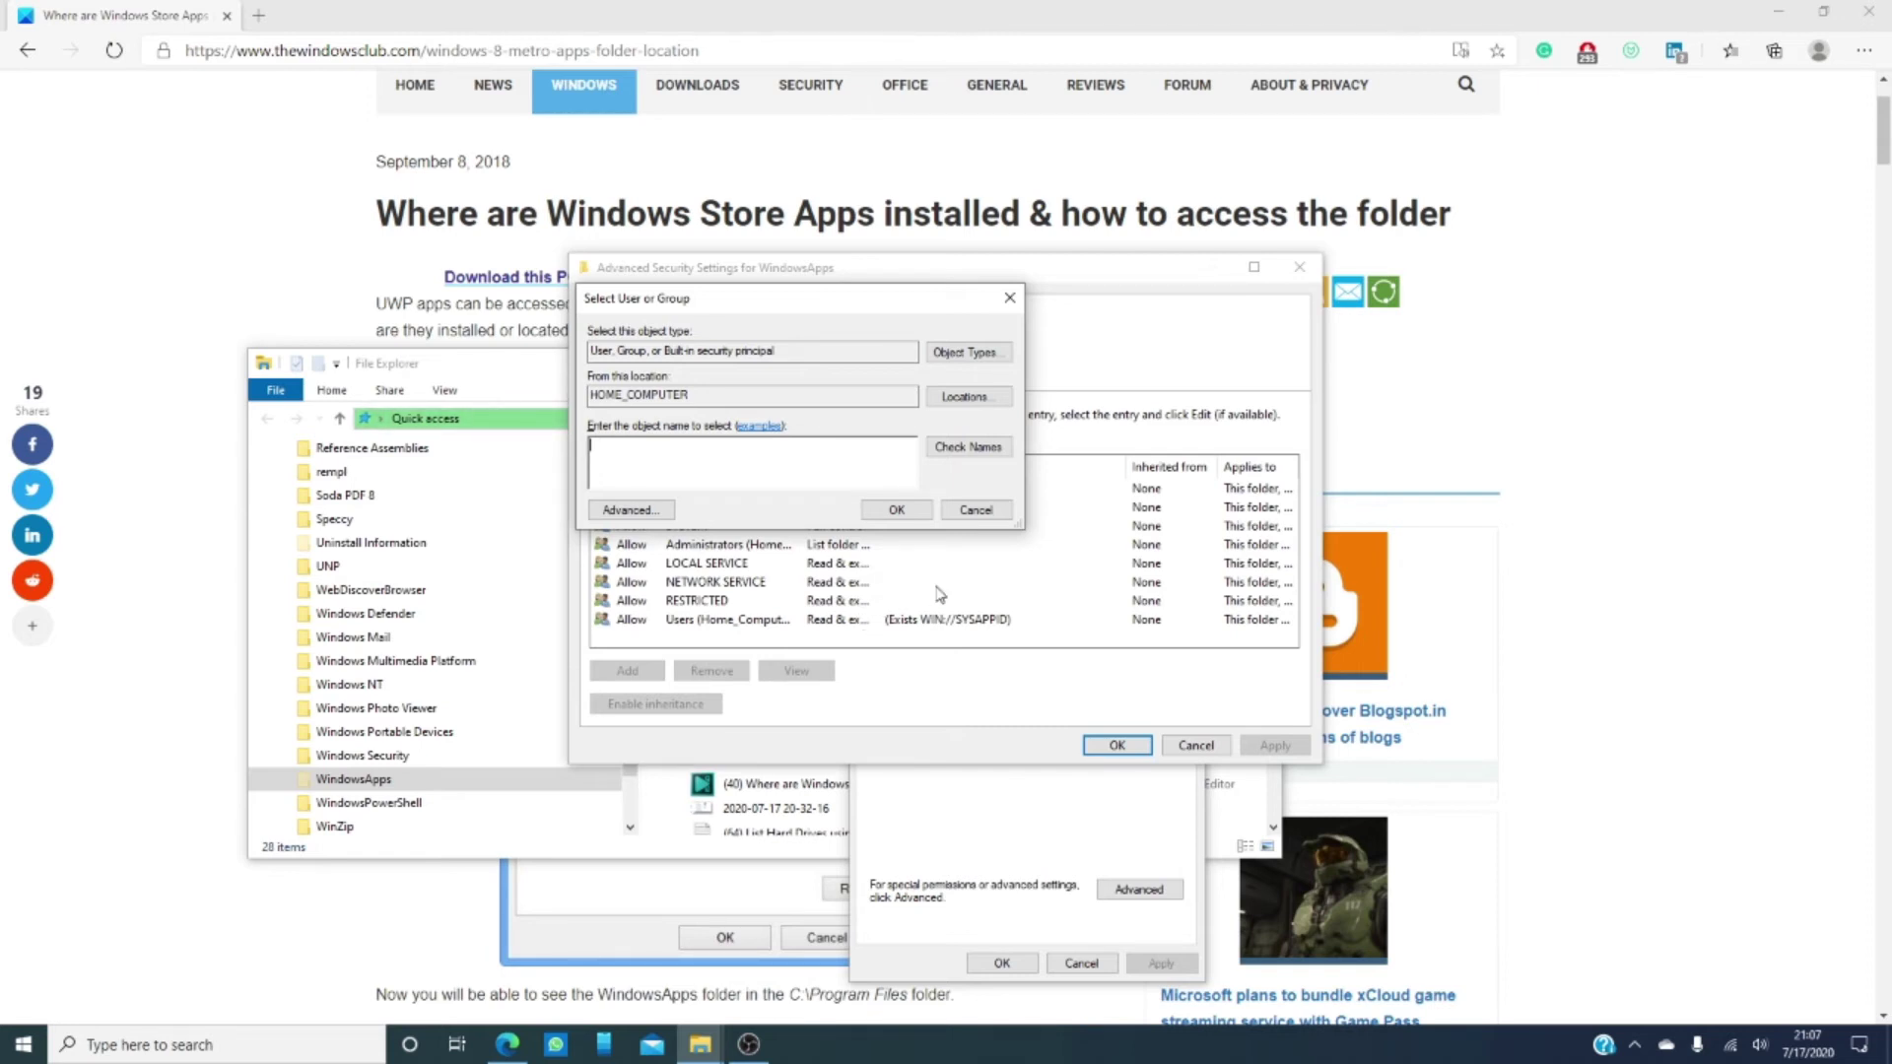
- Search all users, set your own account as WindowsApps owner, then return to the article
click(631, 509)
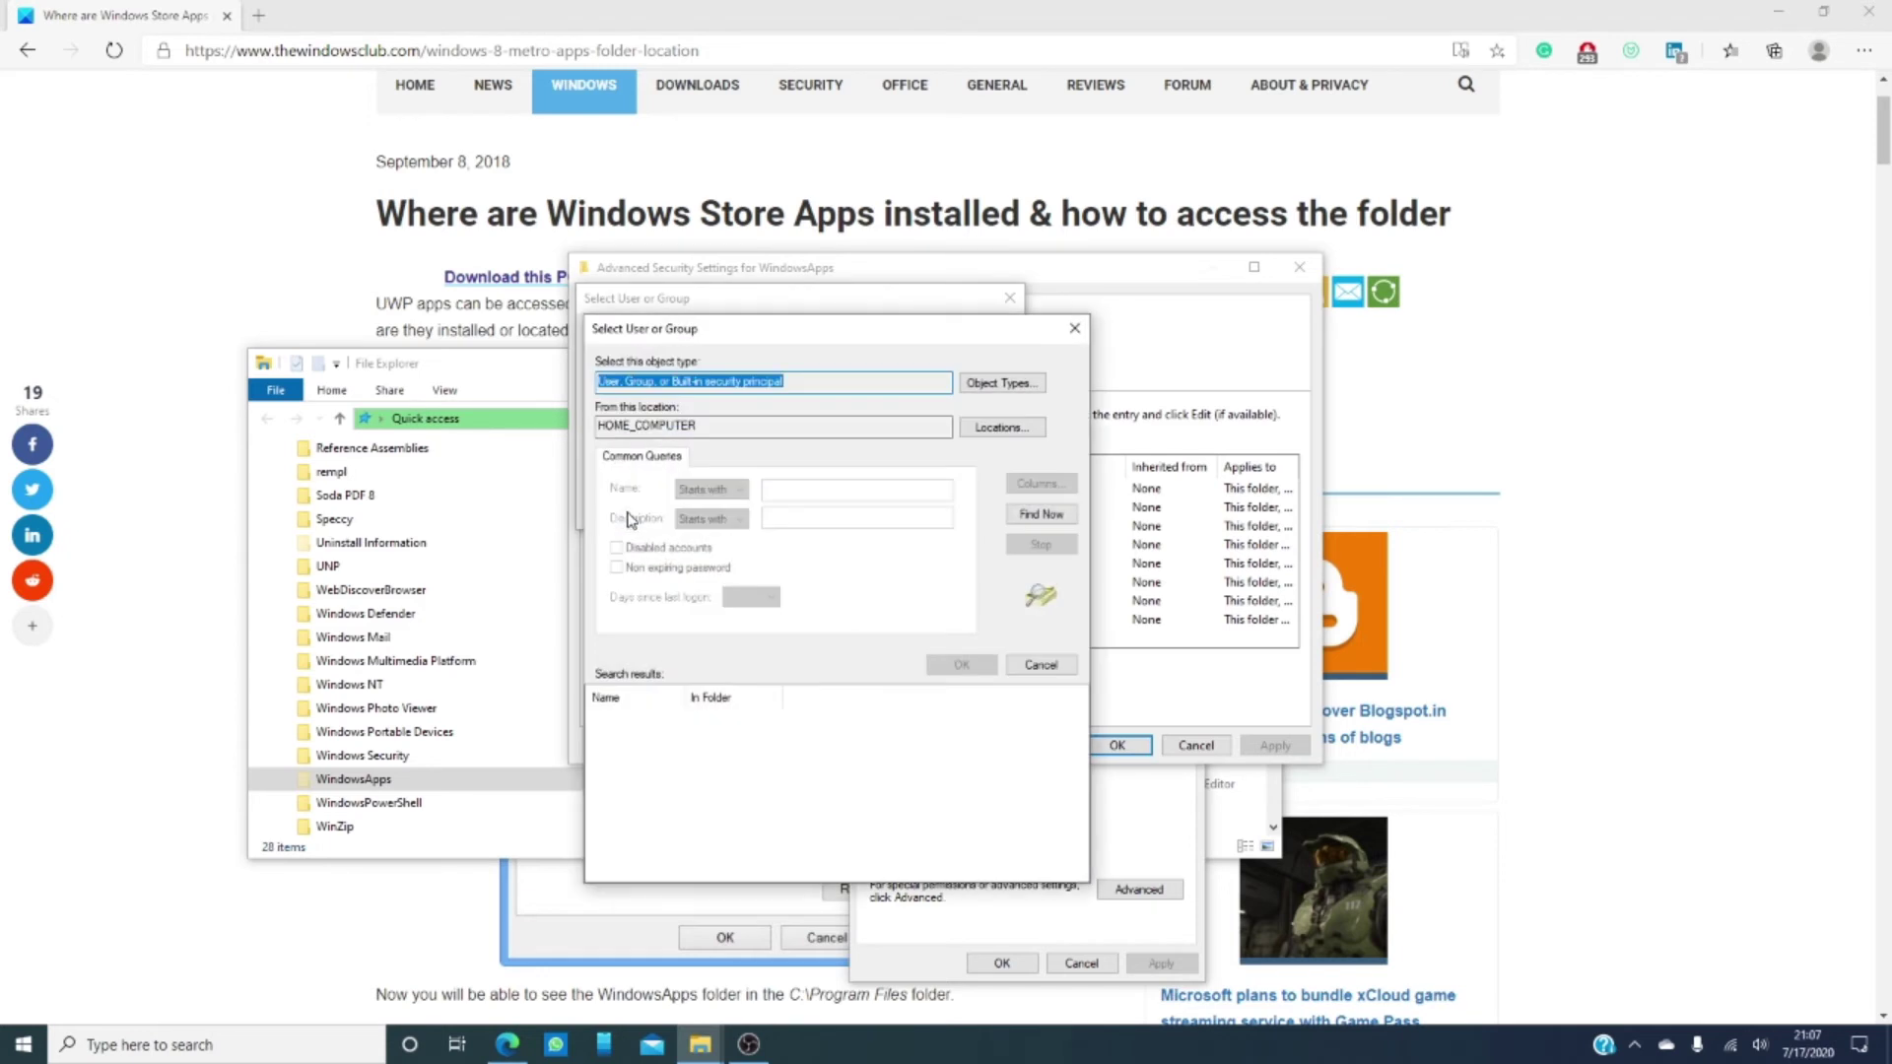
click(1037, 516)
scroll(828, 768, down, 5)
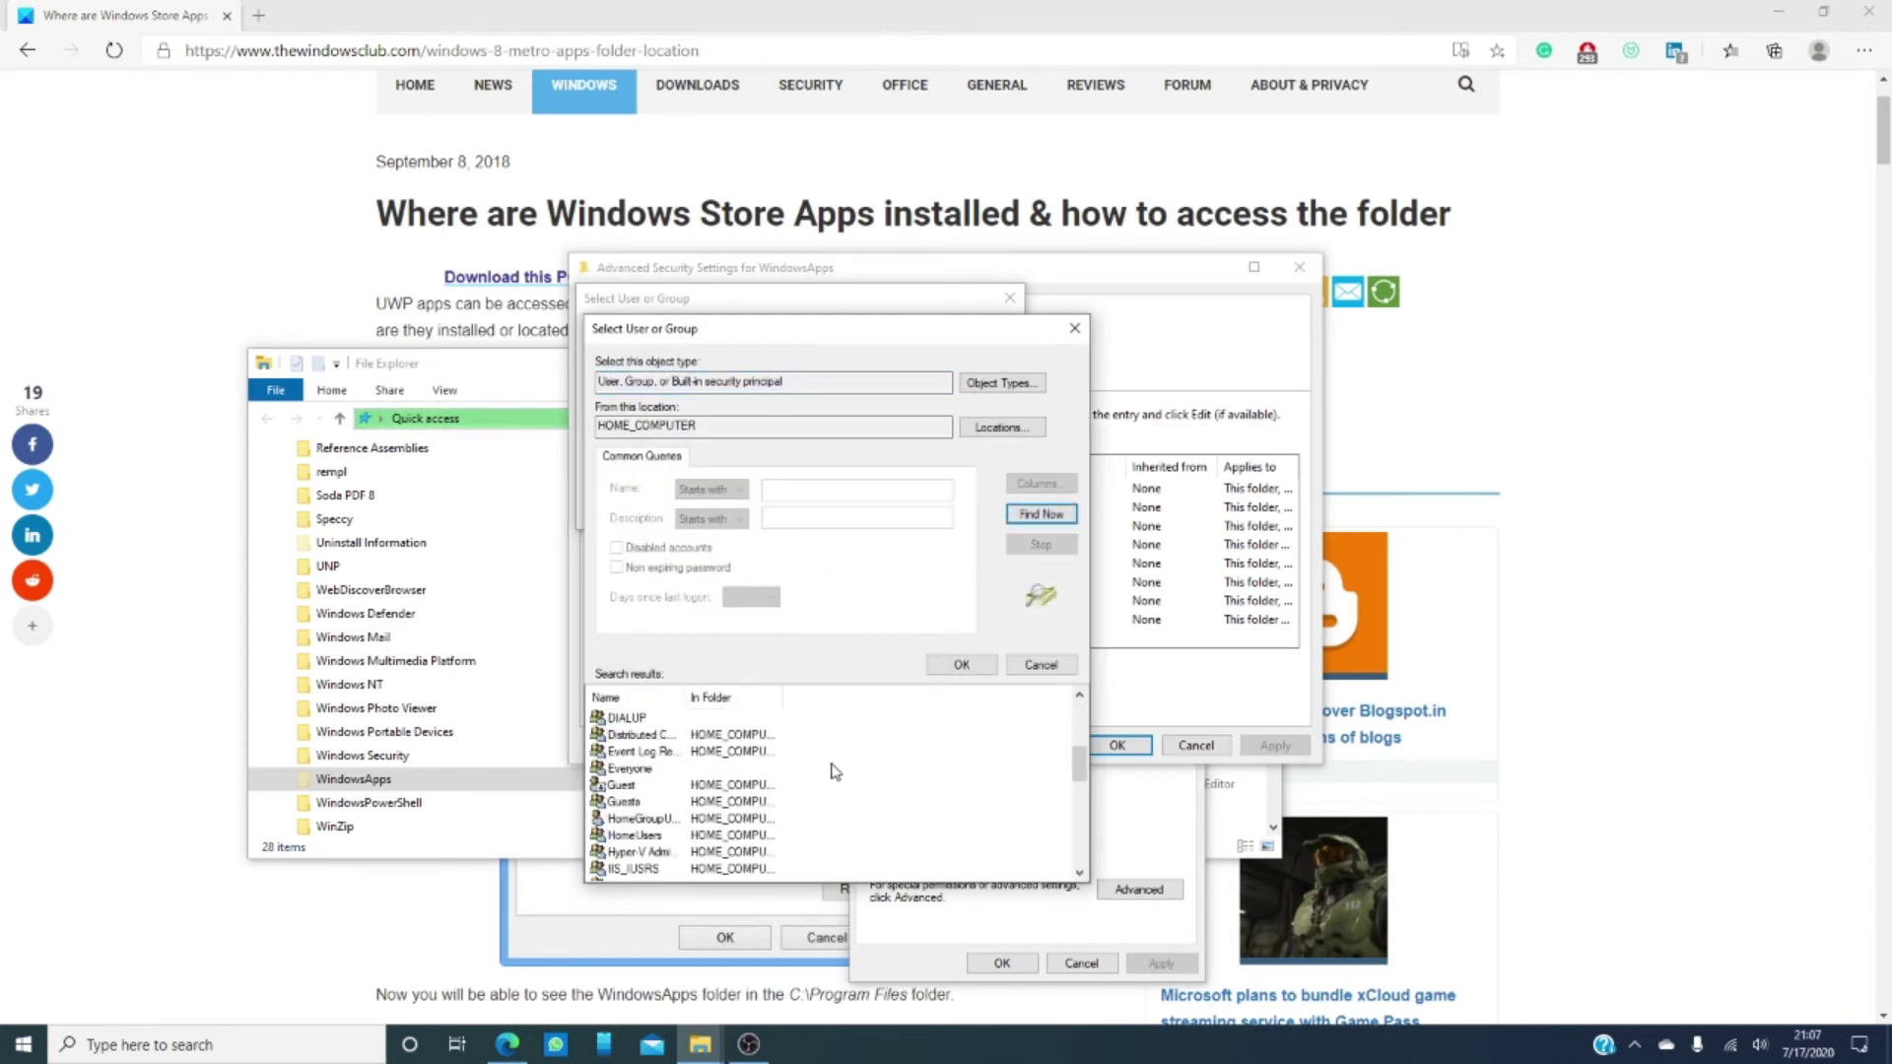
scroll(835, 772, down, 2)
click(635, 820)
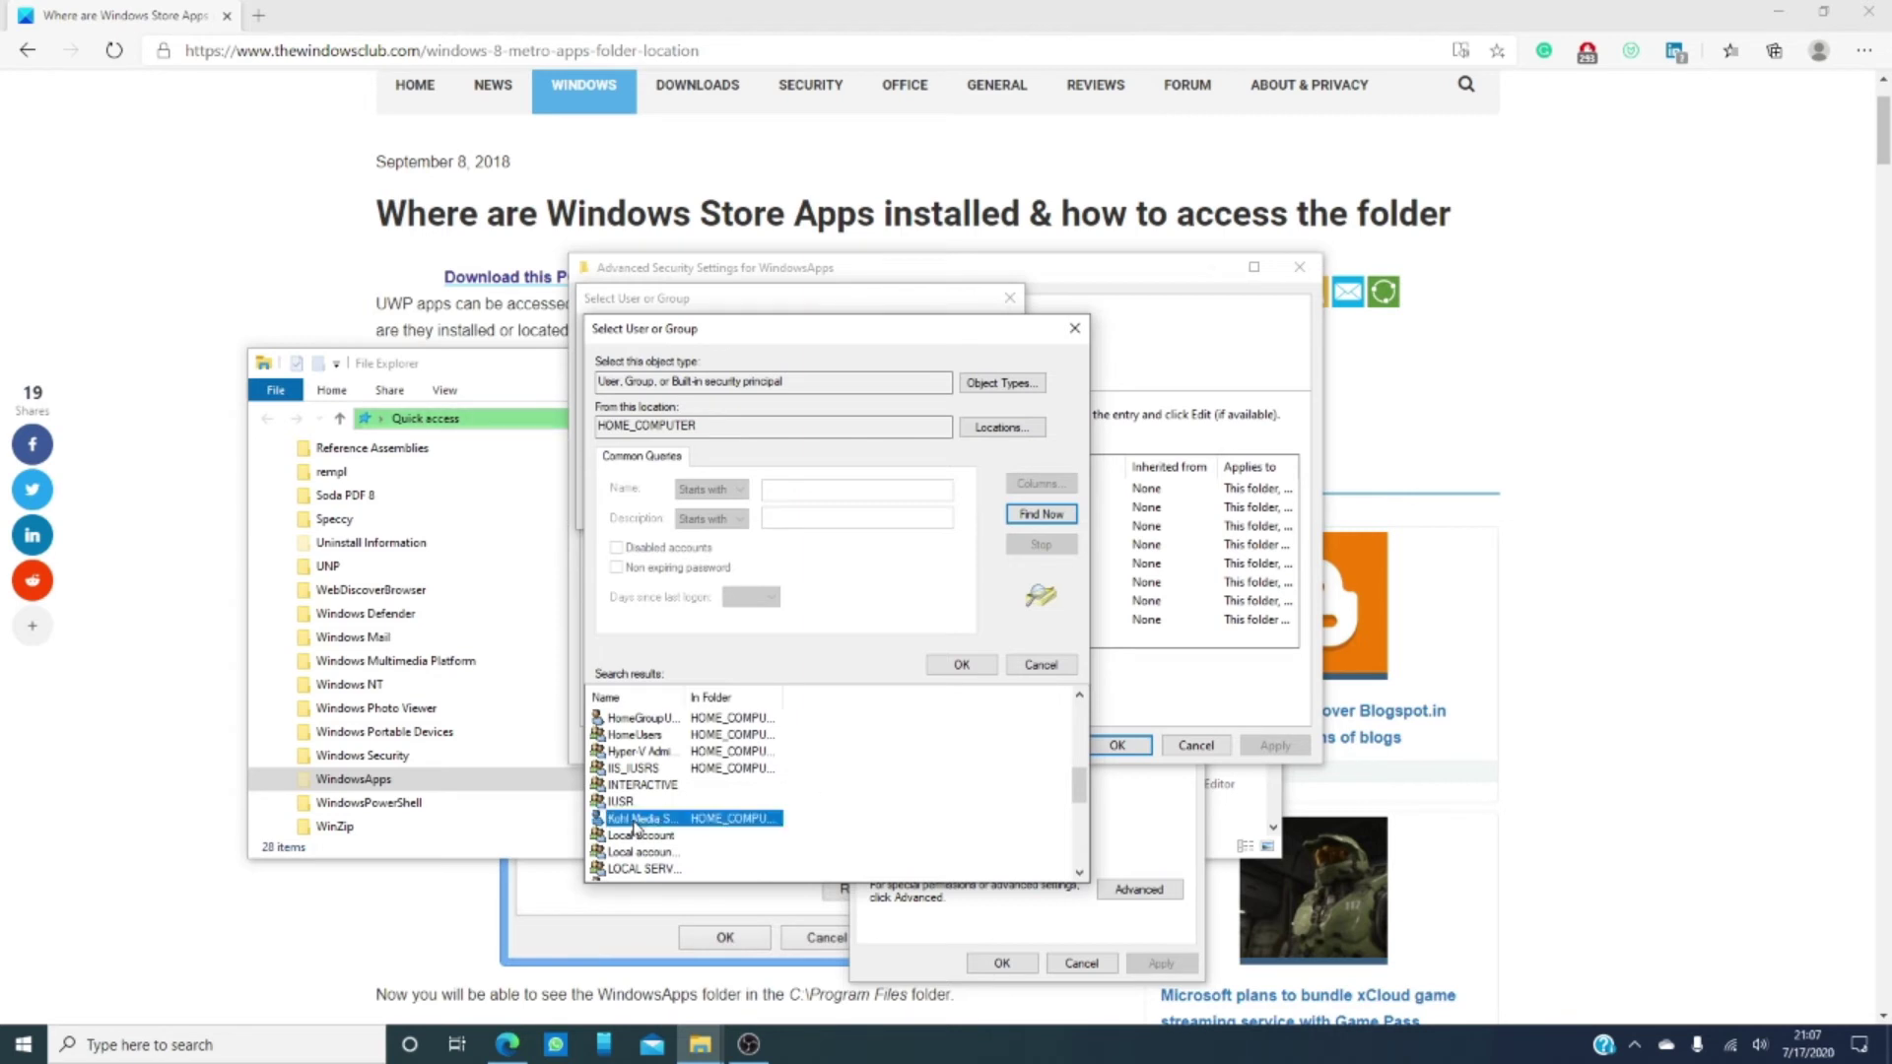
click(958, 671)
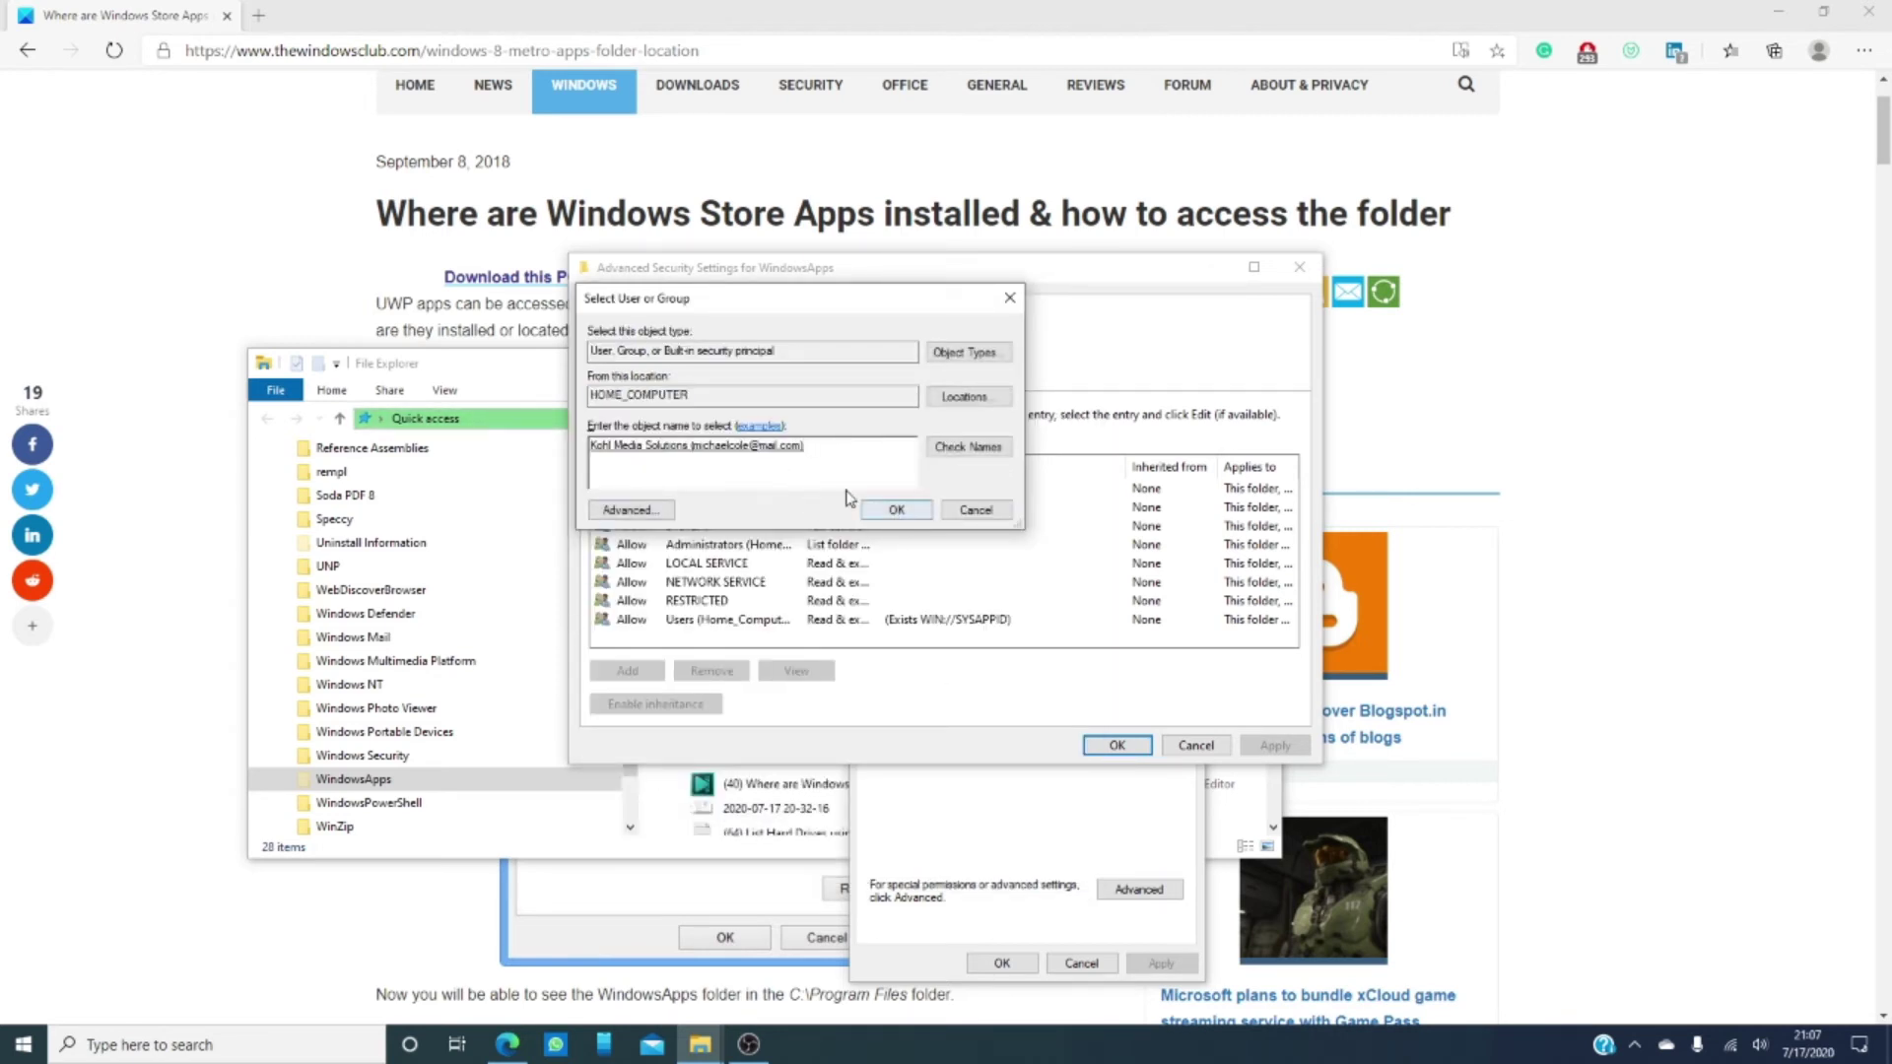
click(897, 511)
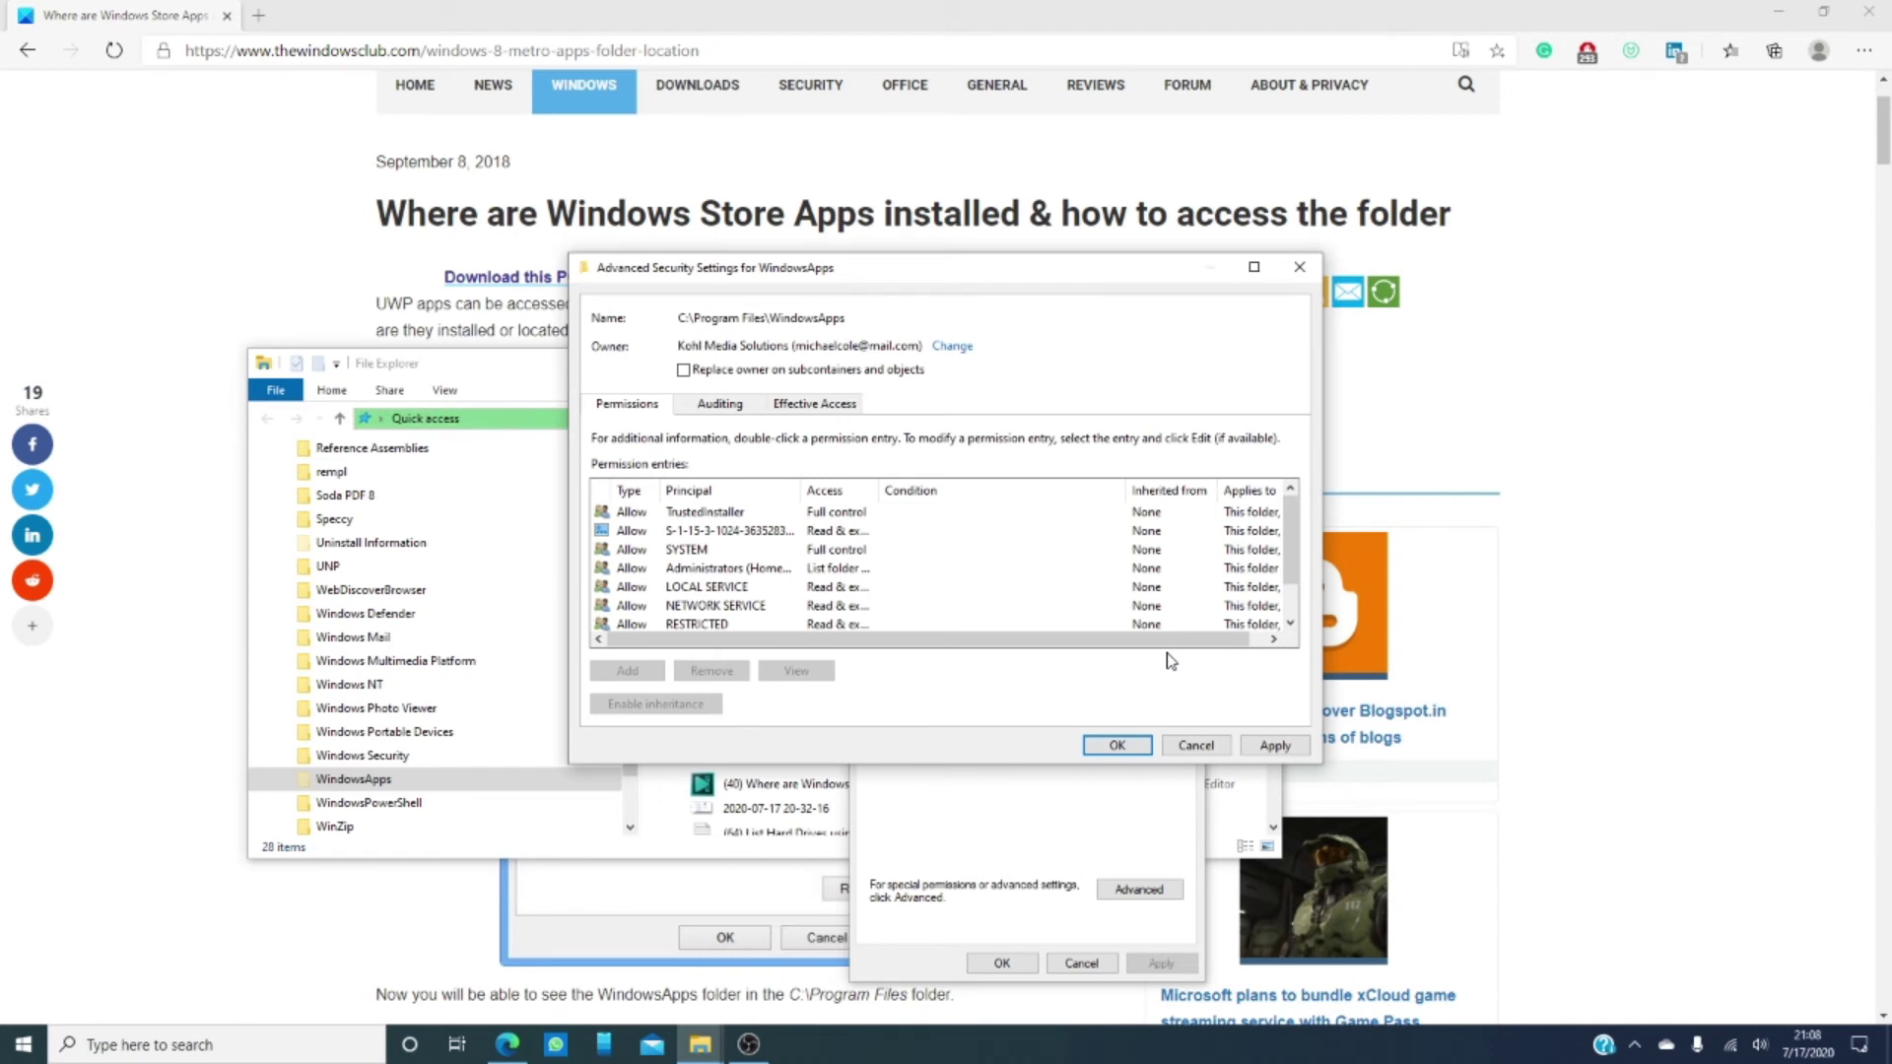
click(507, 1044)
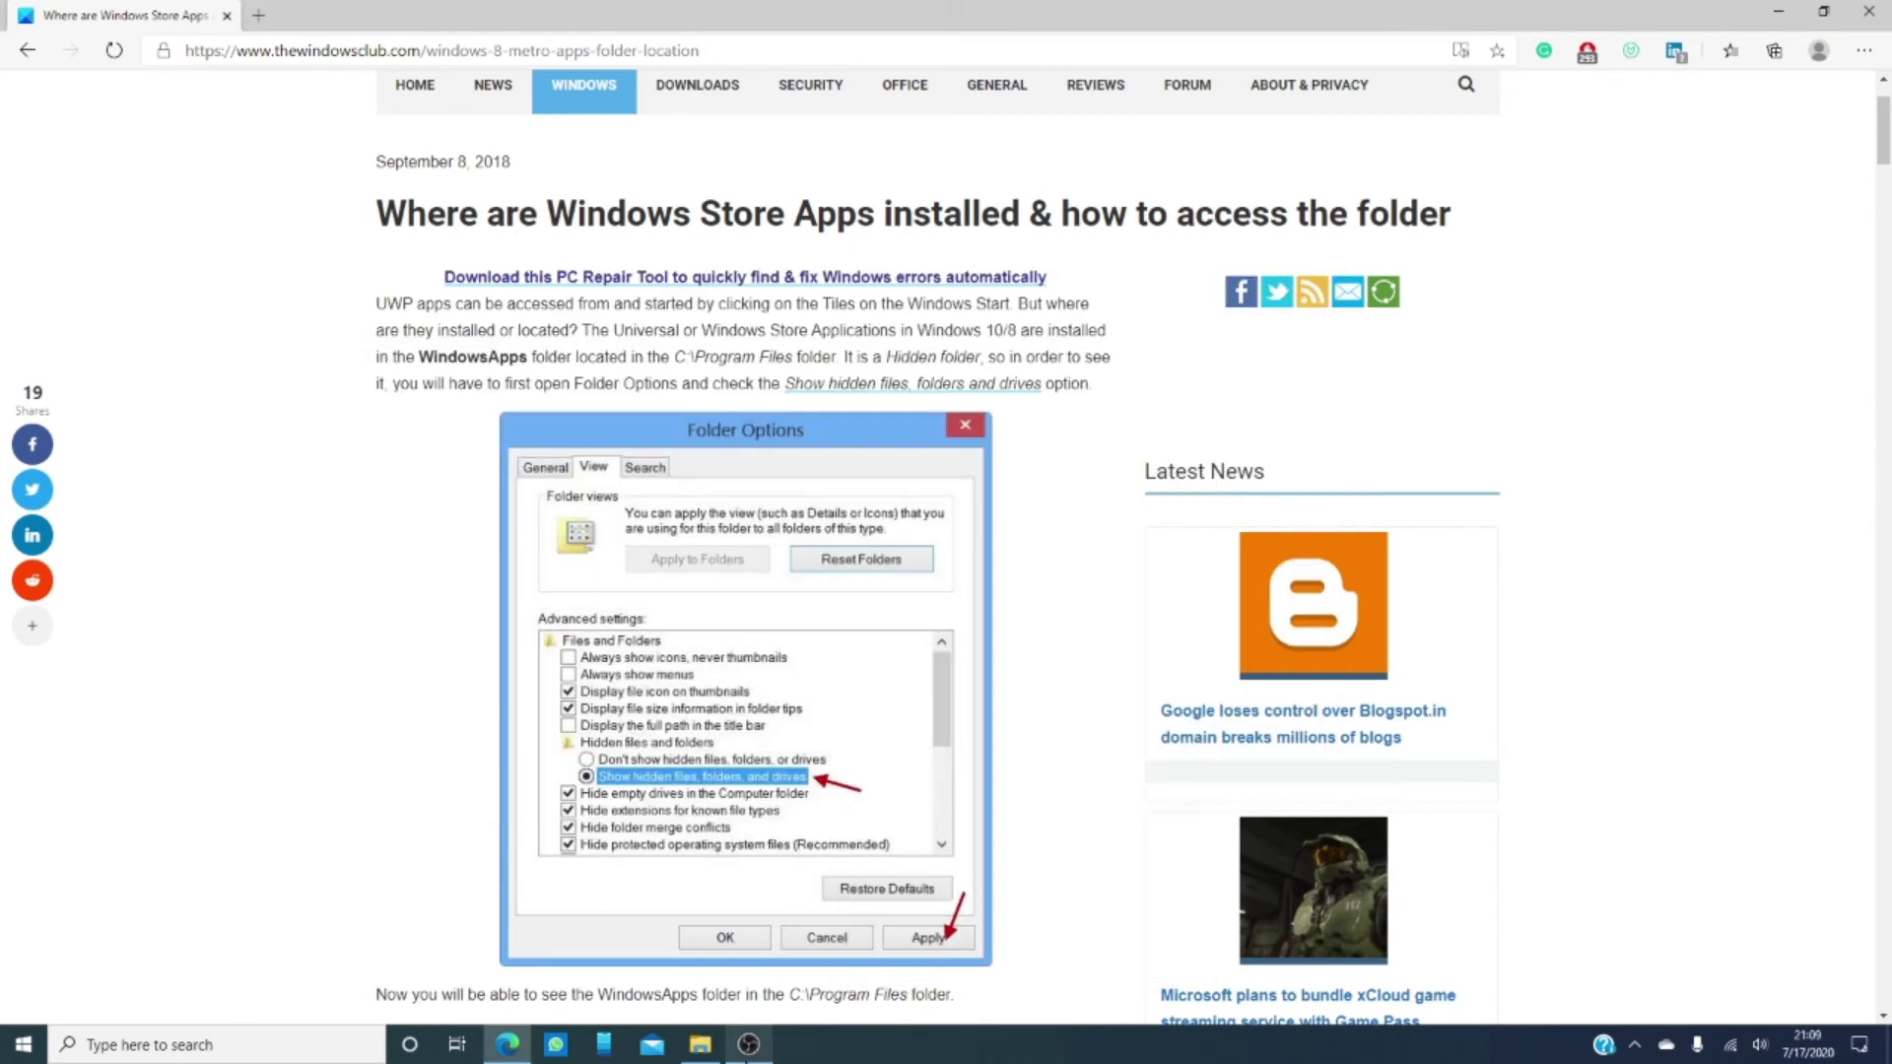
- Scroll through the Store app folders listed in WindowsApps, then close that window
mouse_move(749, 1045)
click(699, 1045)
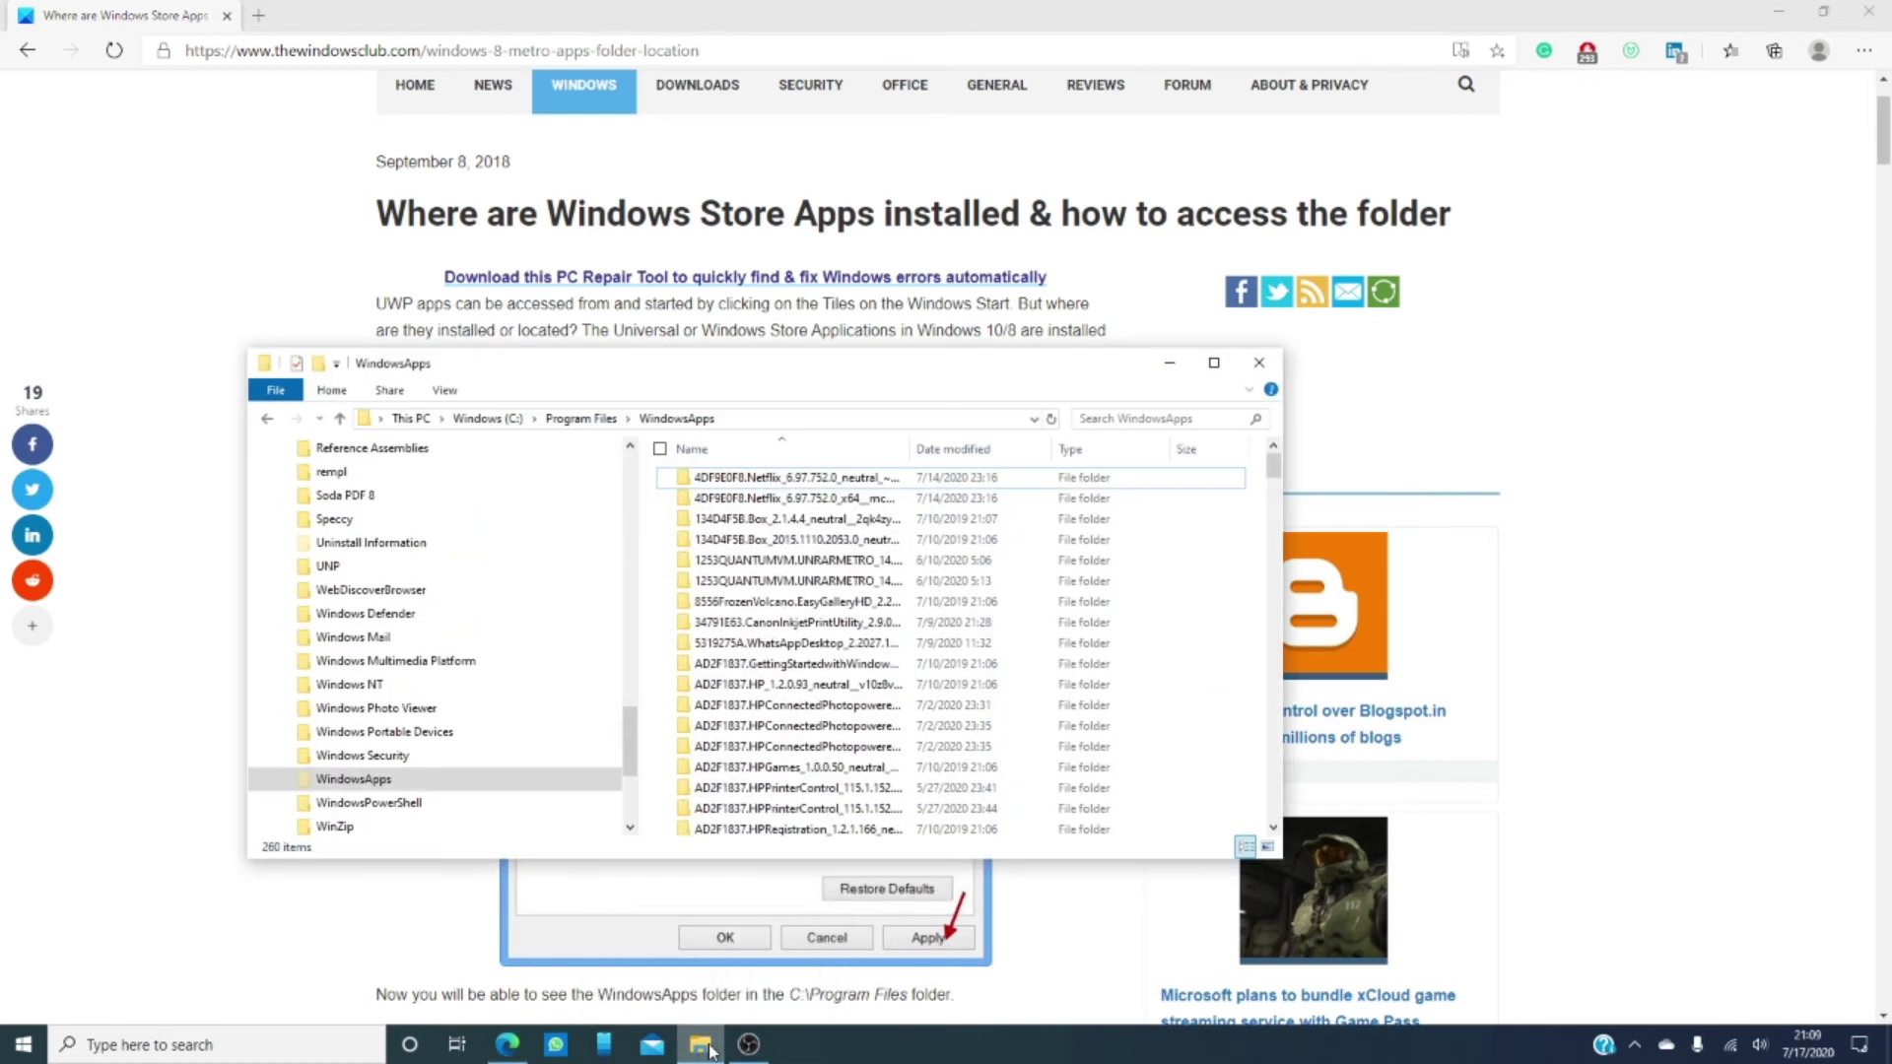
scroll(772, 508, down, 2)
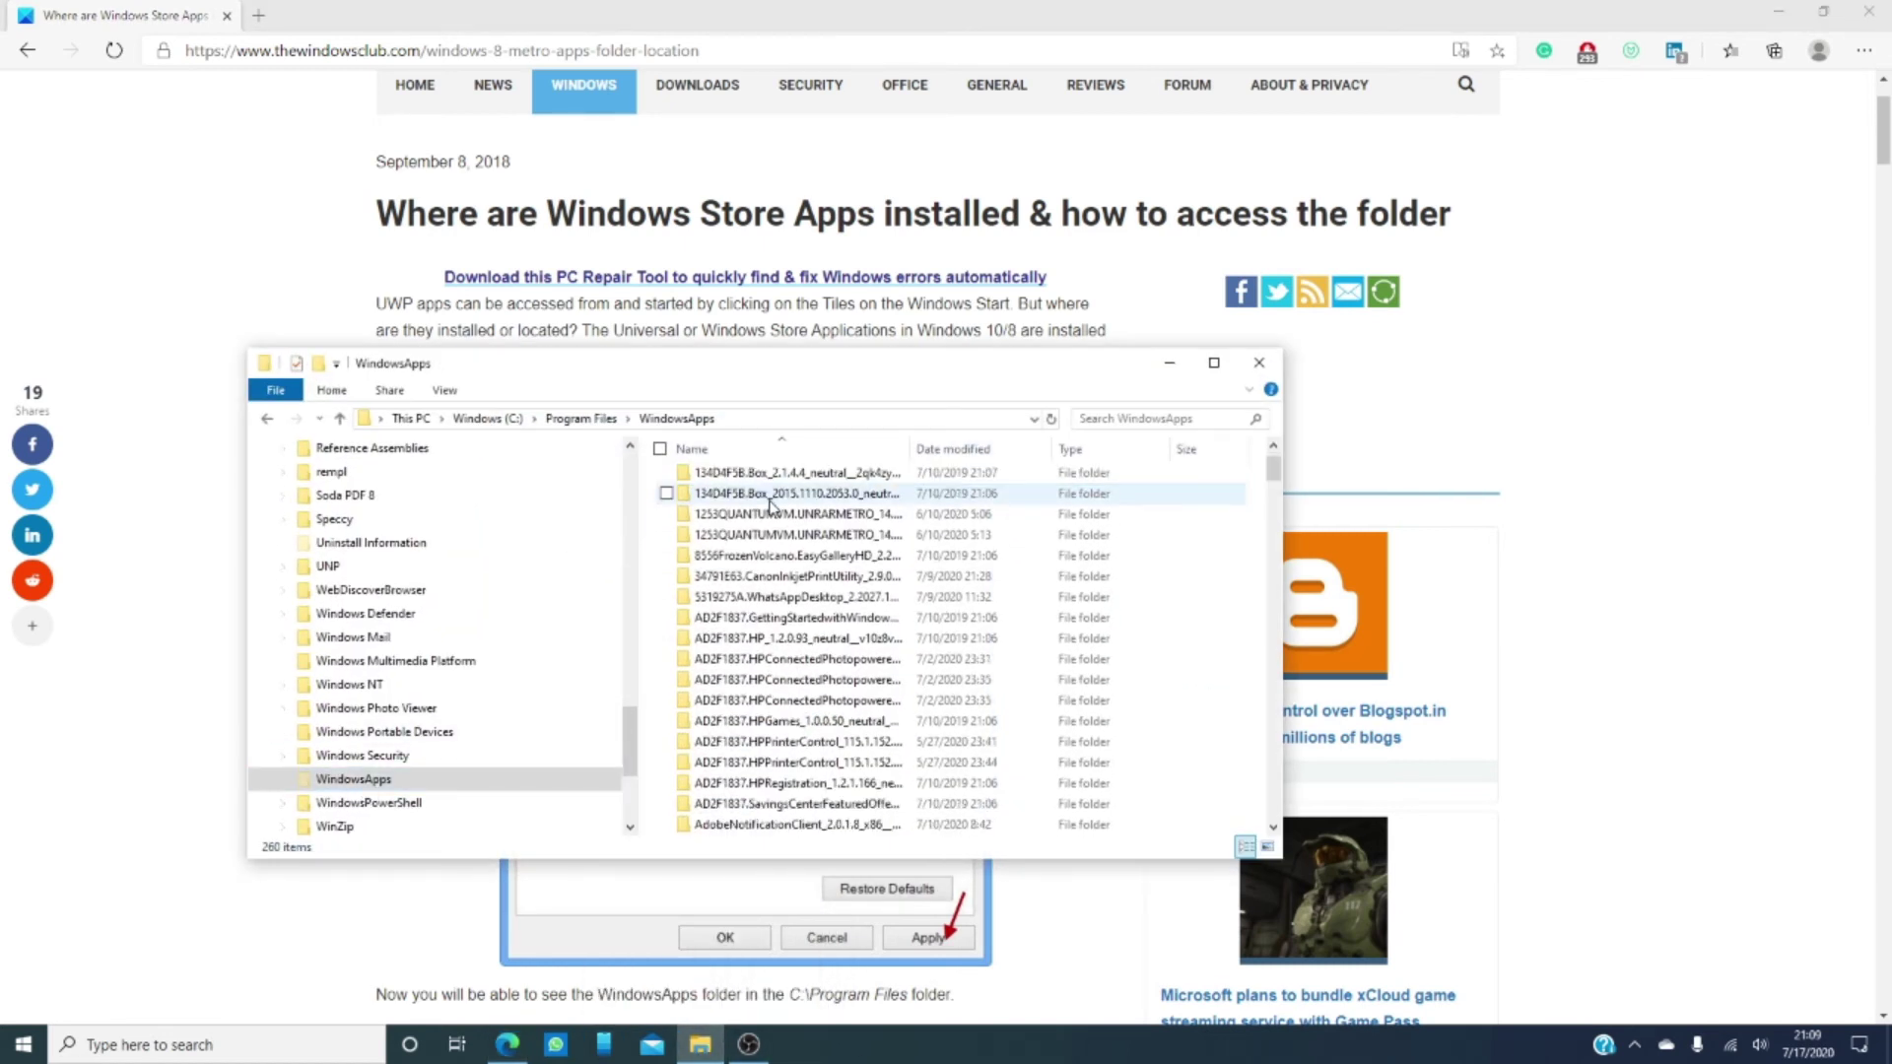
scroll(771, 508, down, 7)
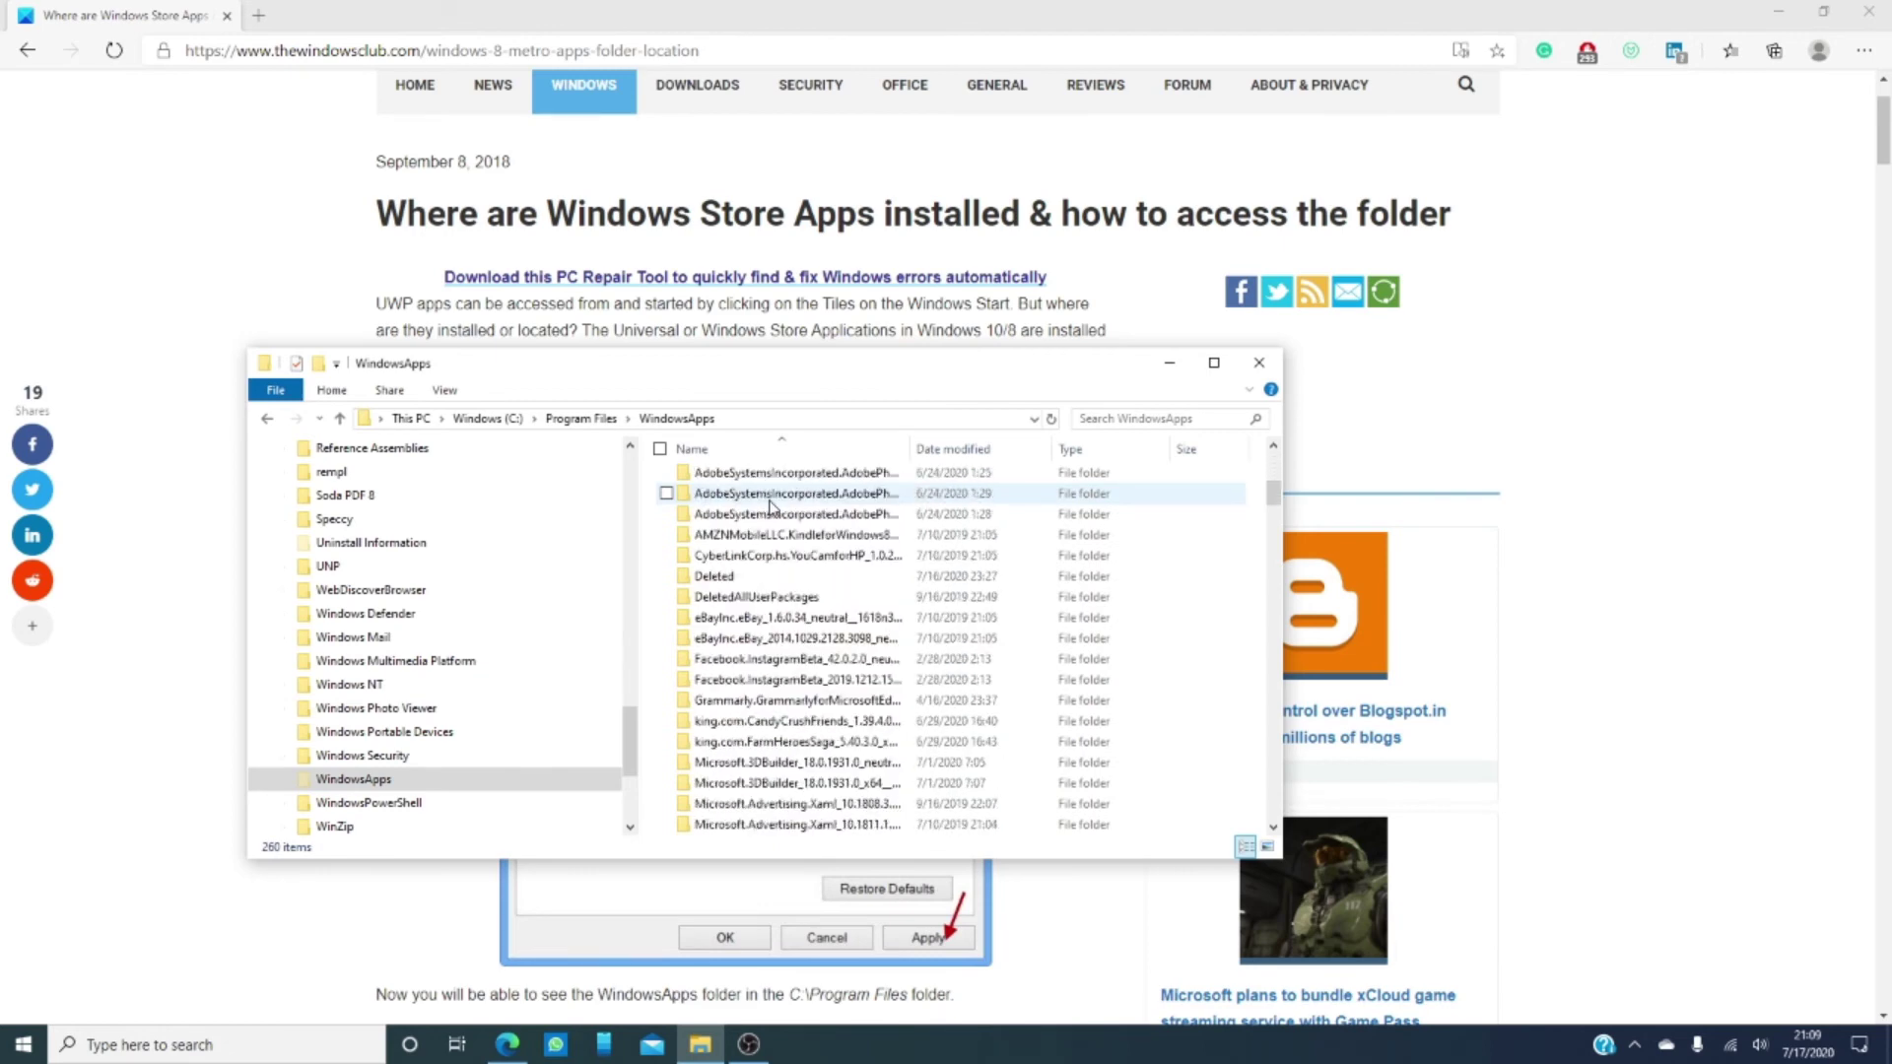
scroll(772, 508, down, 15)
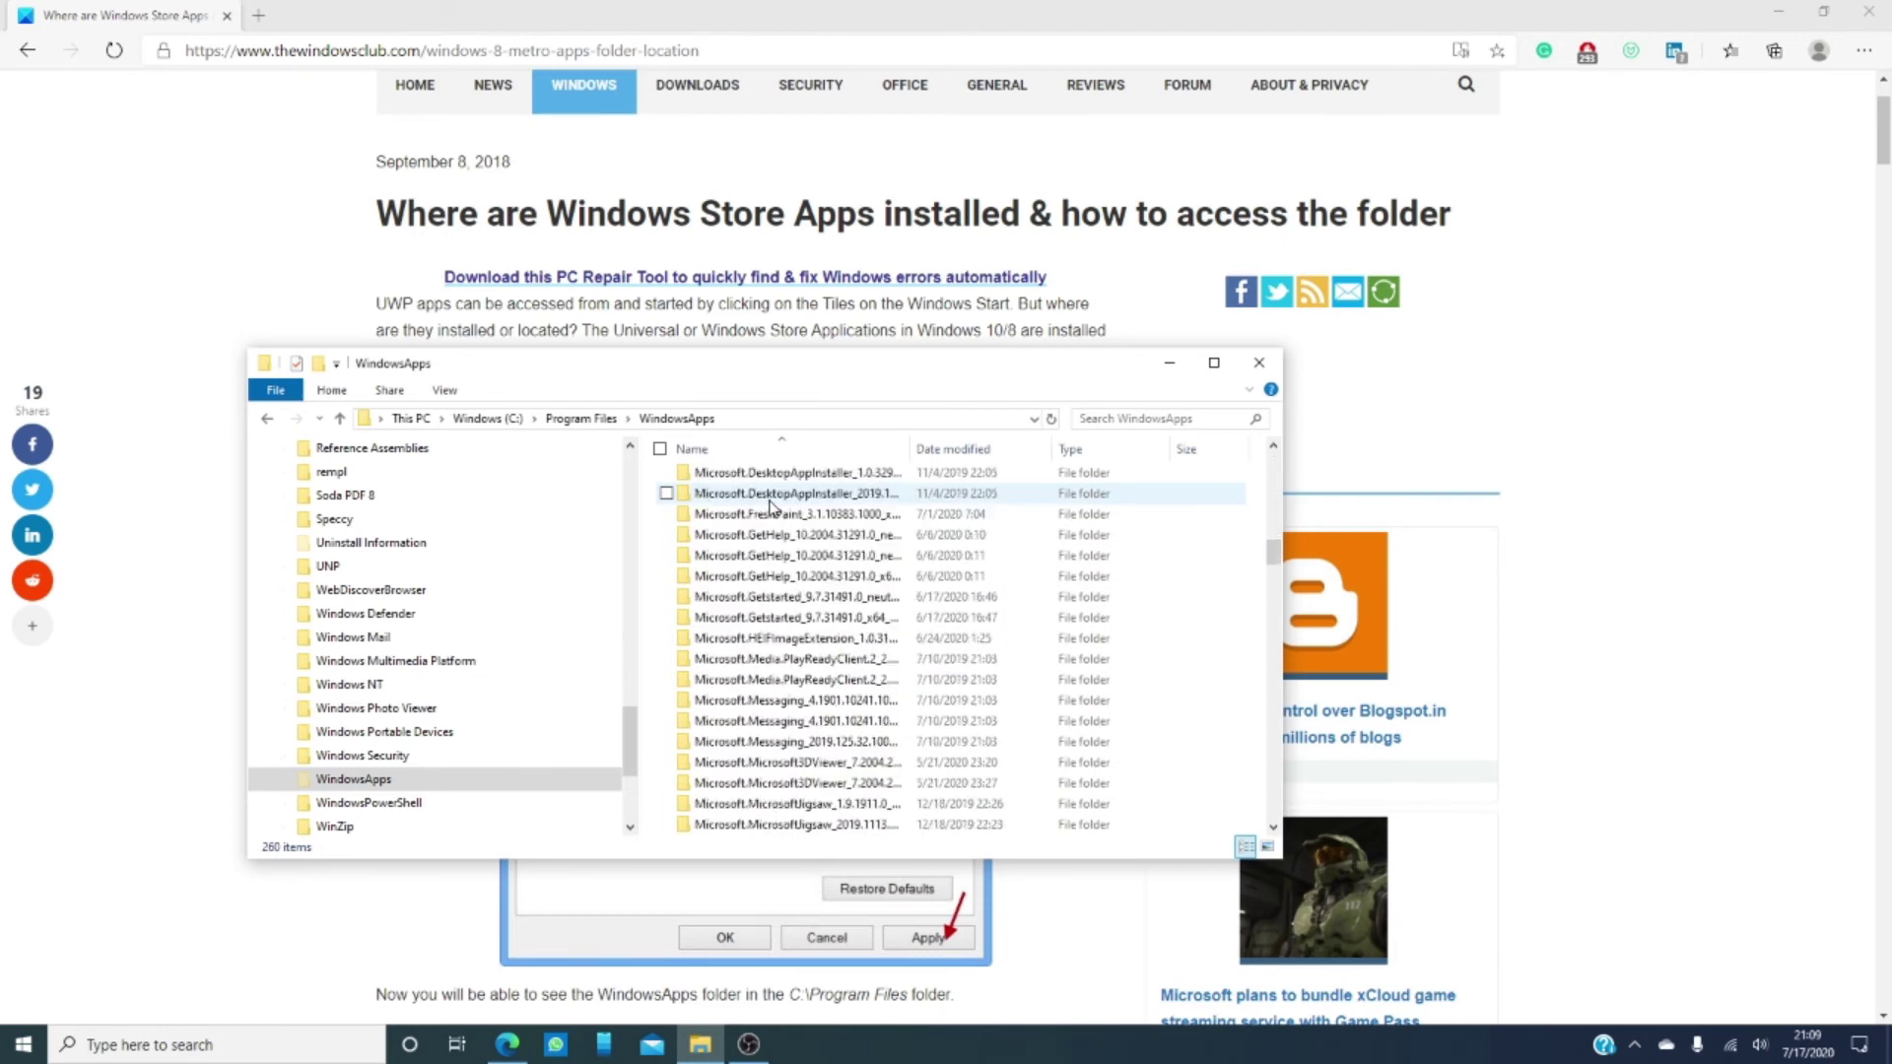
scroll(772, 508, down, 15)
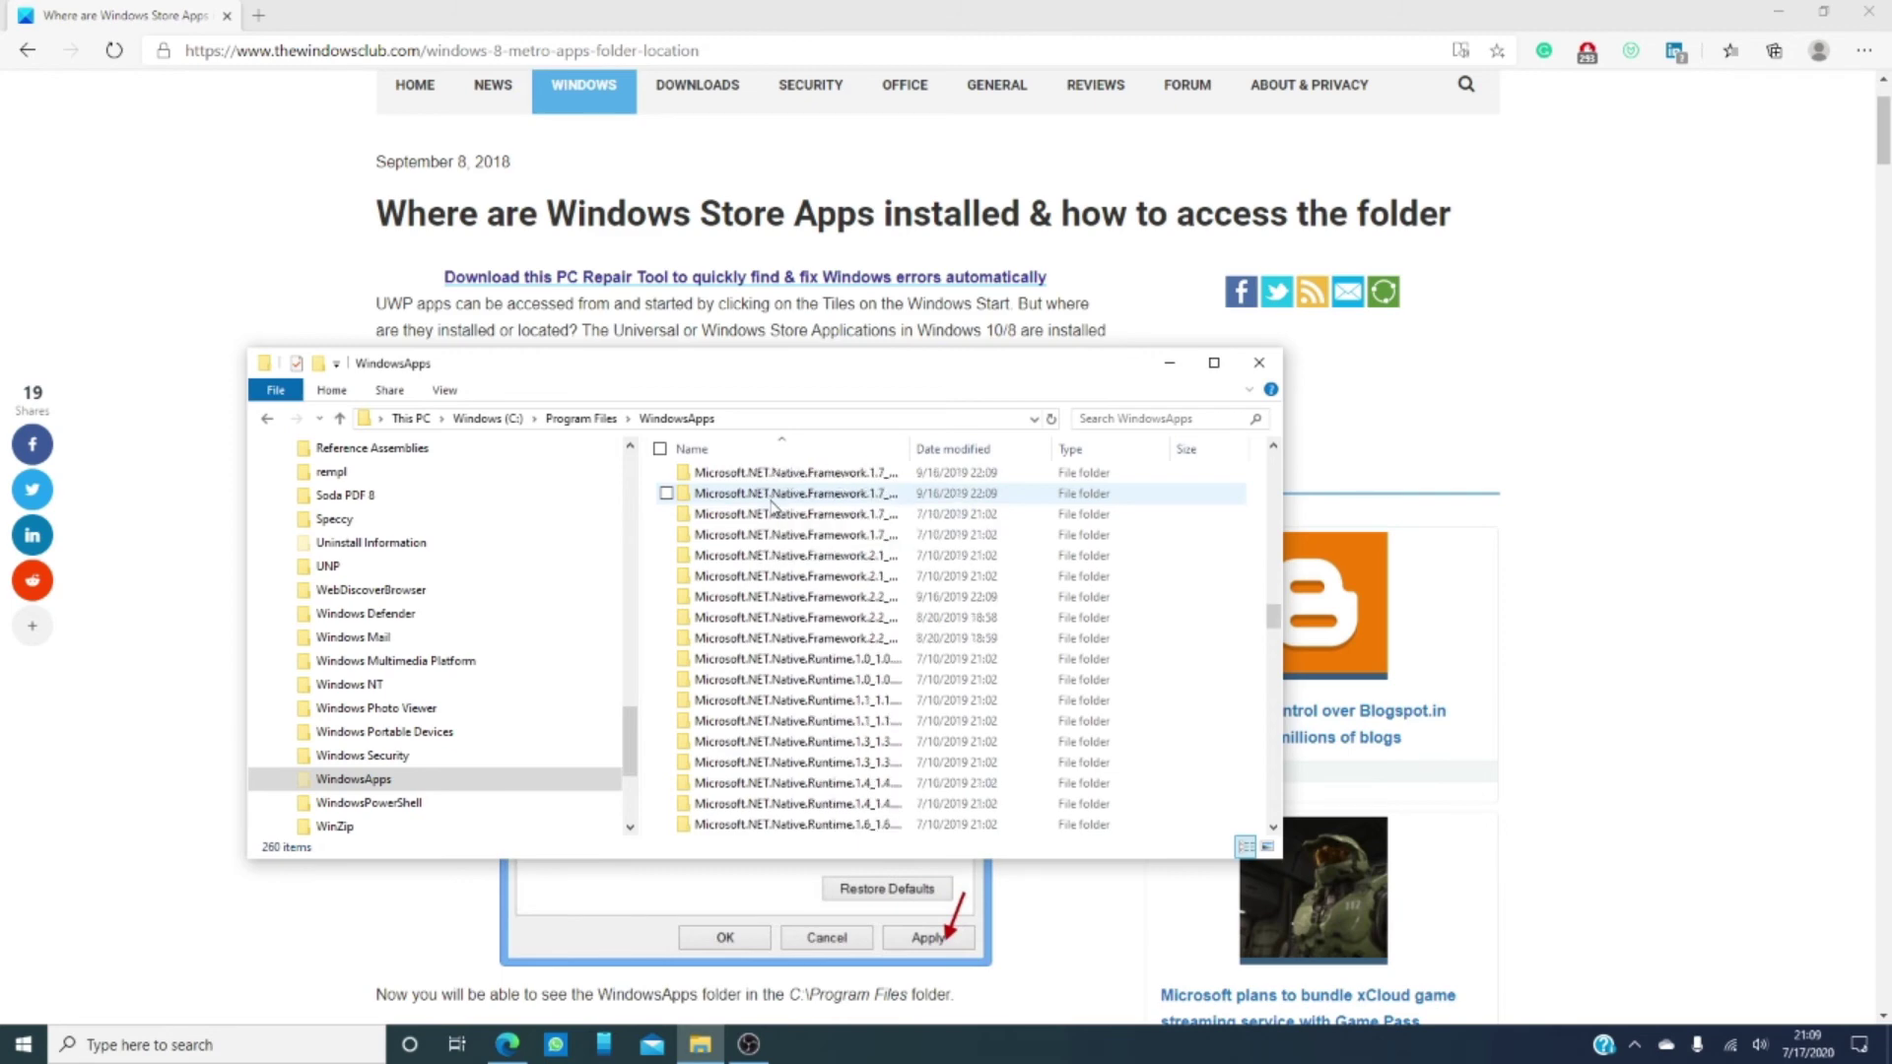
scroll(771, 508, down, 15)
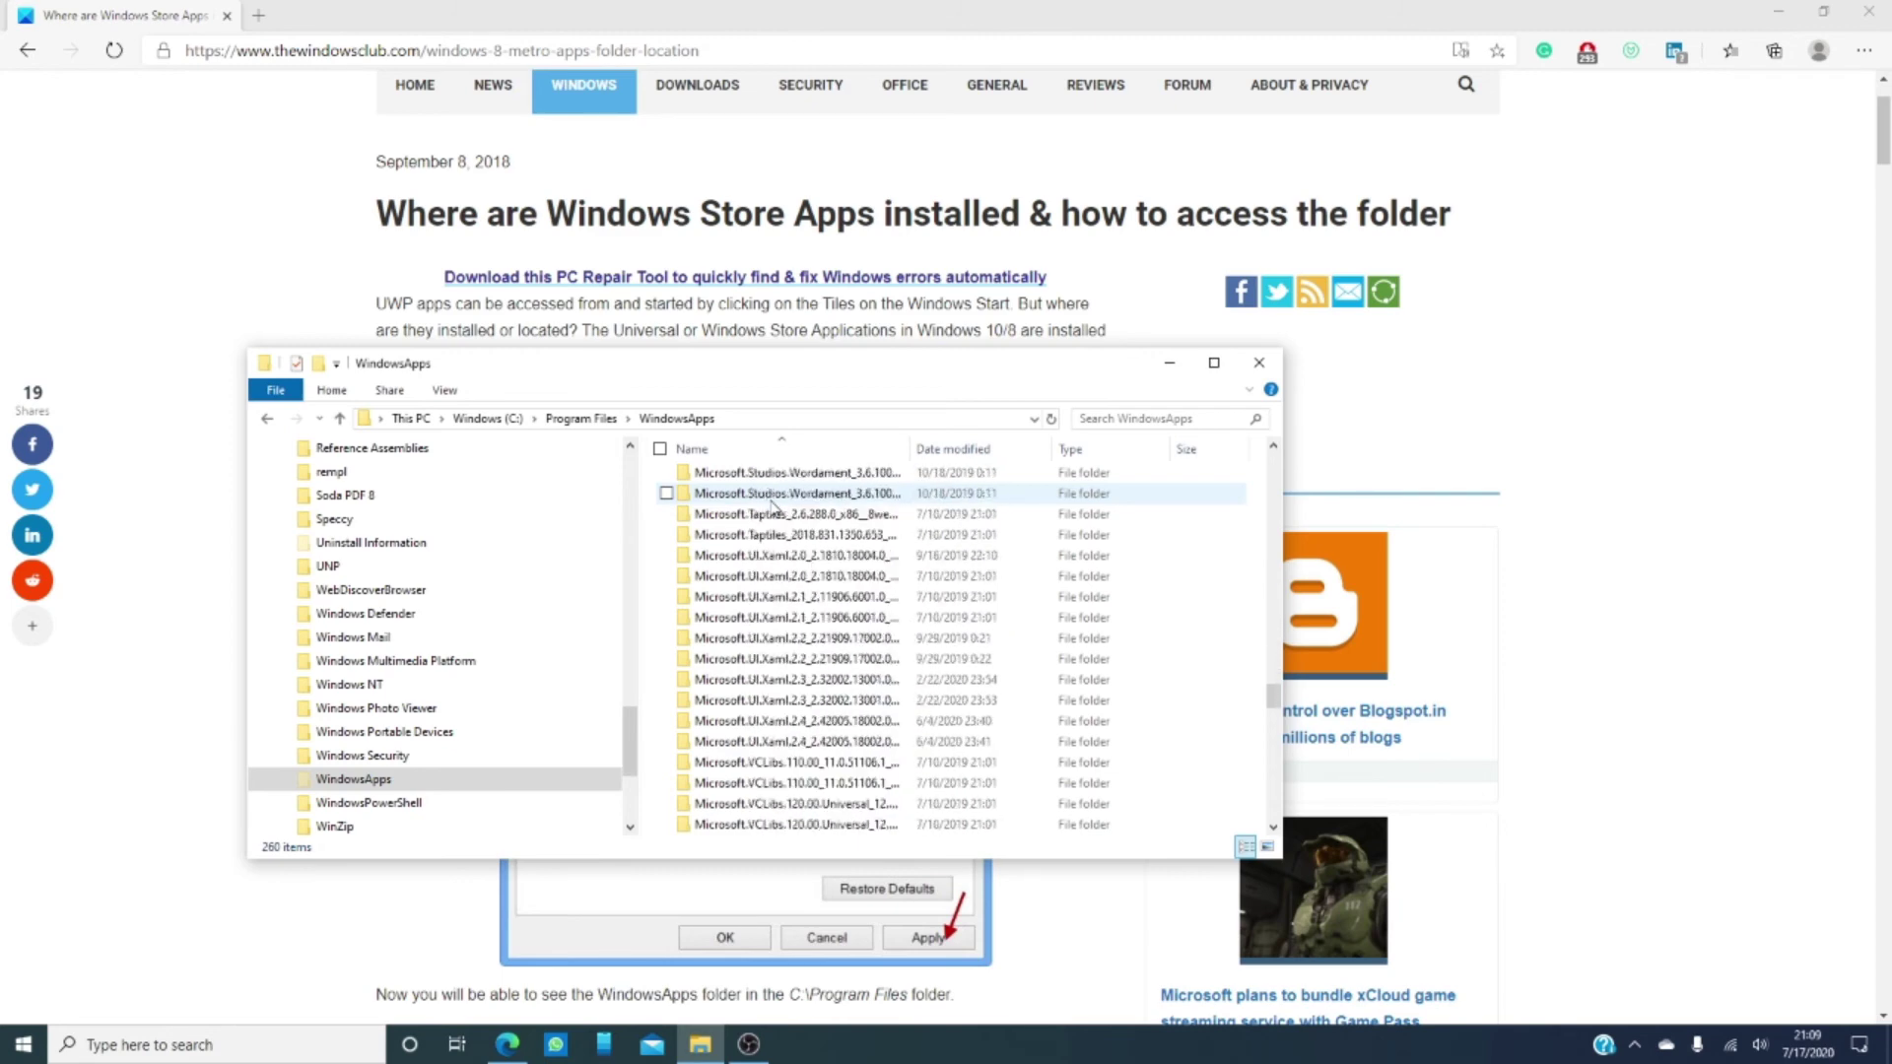
scroll(772, 508, down, 15)
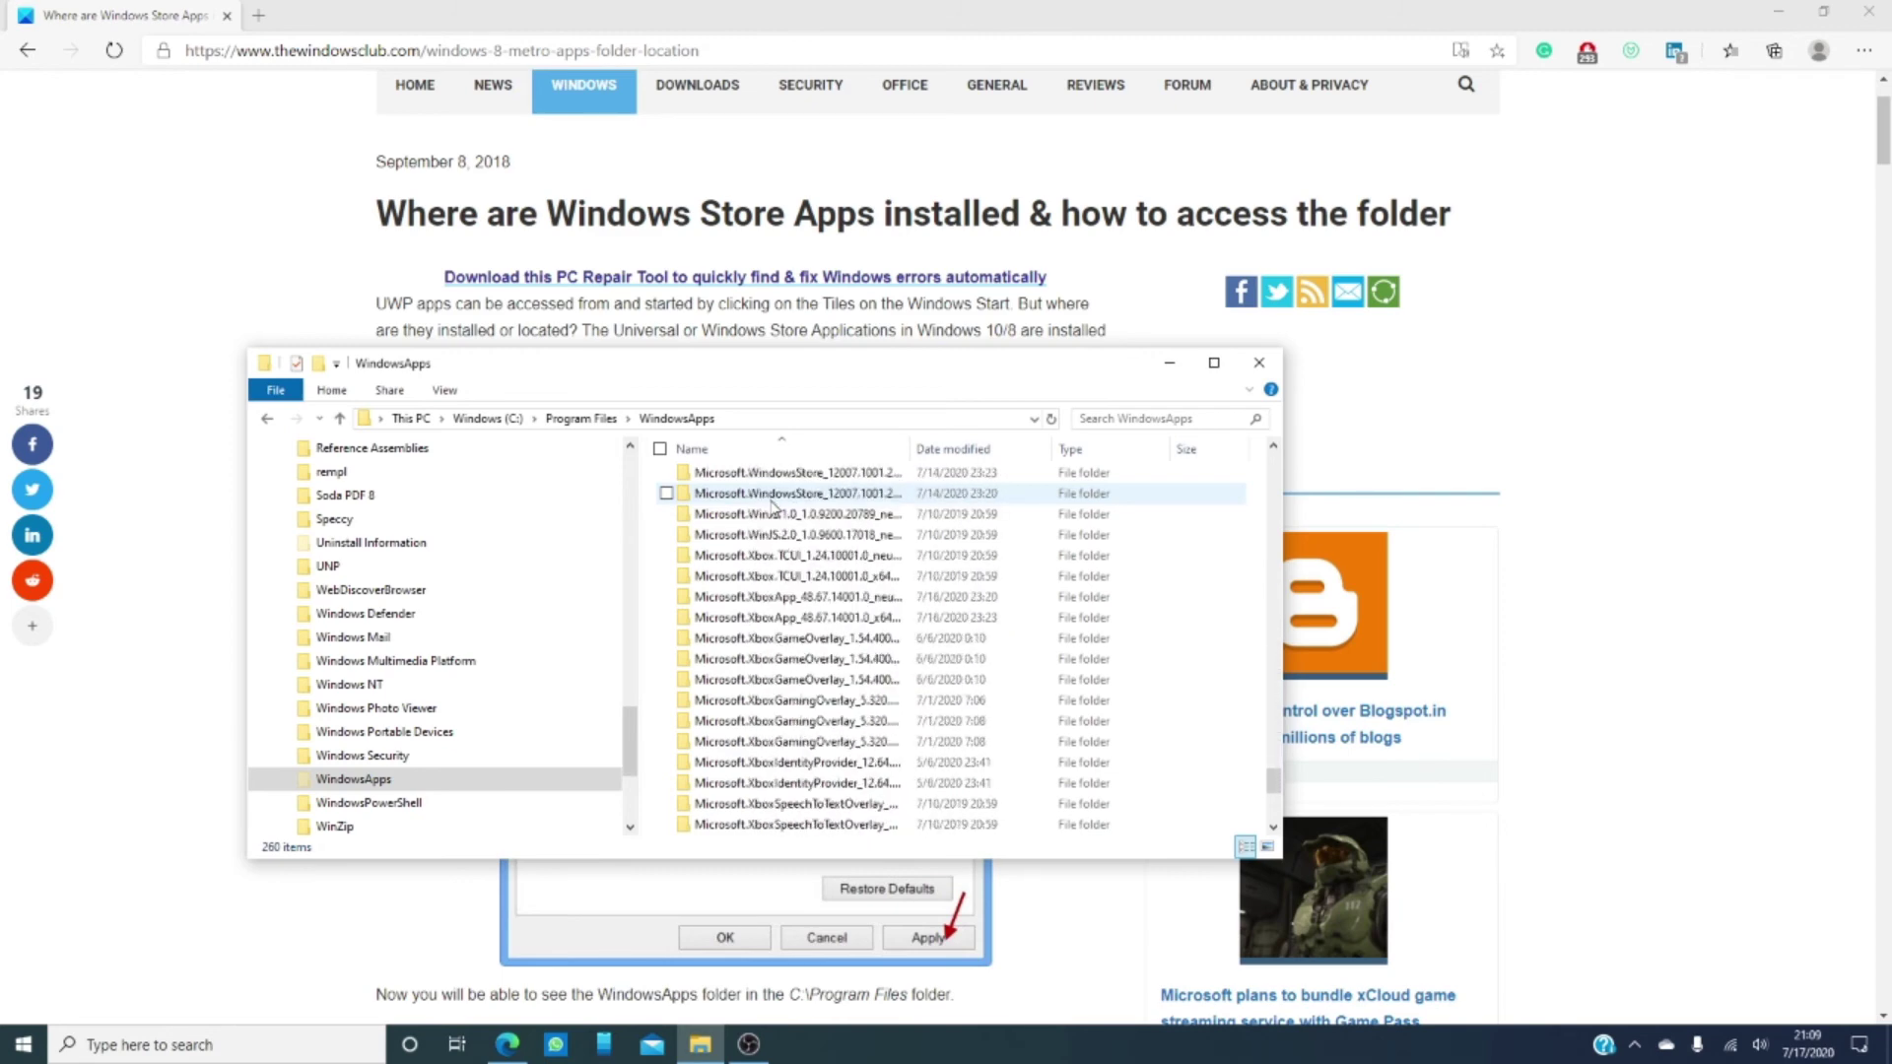
click(1258, 367)
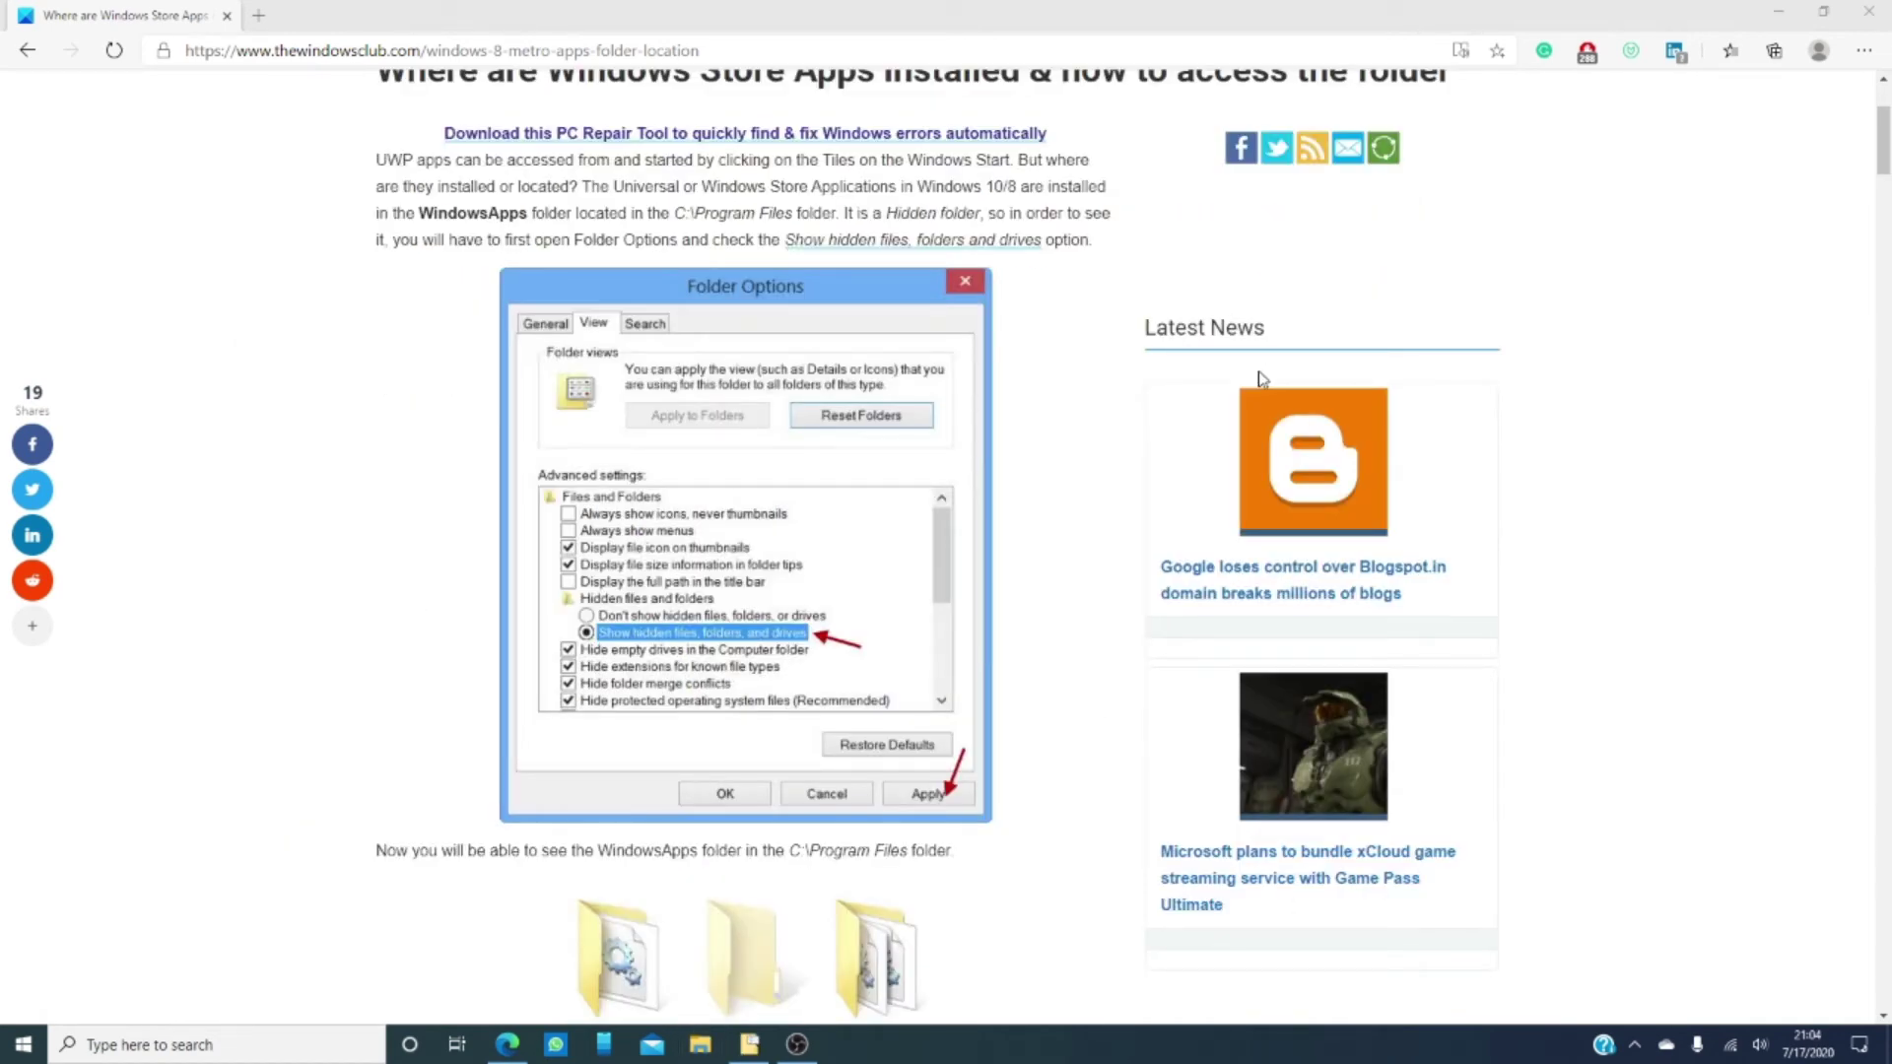
scroll(1259, 375, down, 5)
scroll(1261, 381, up, 6)
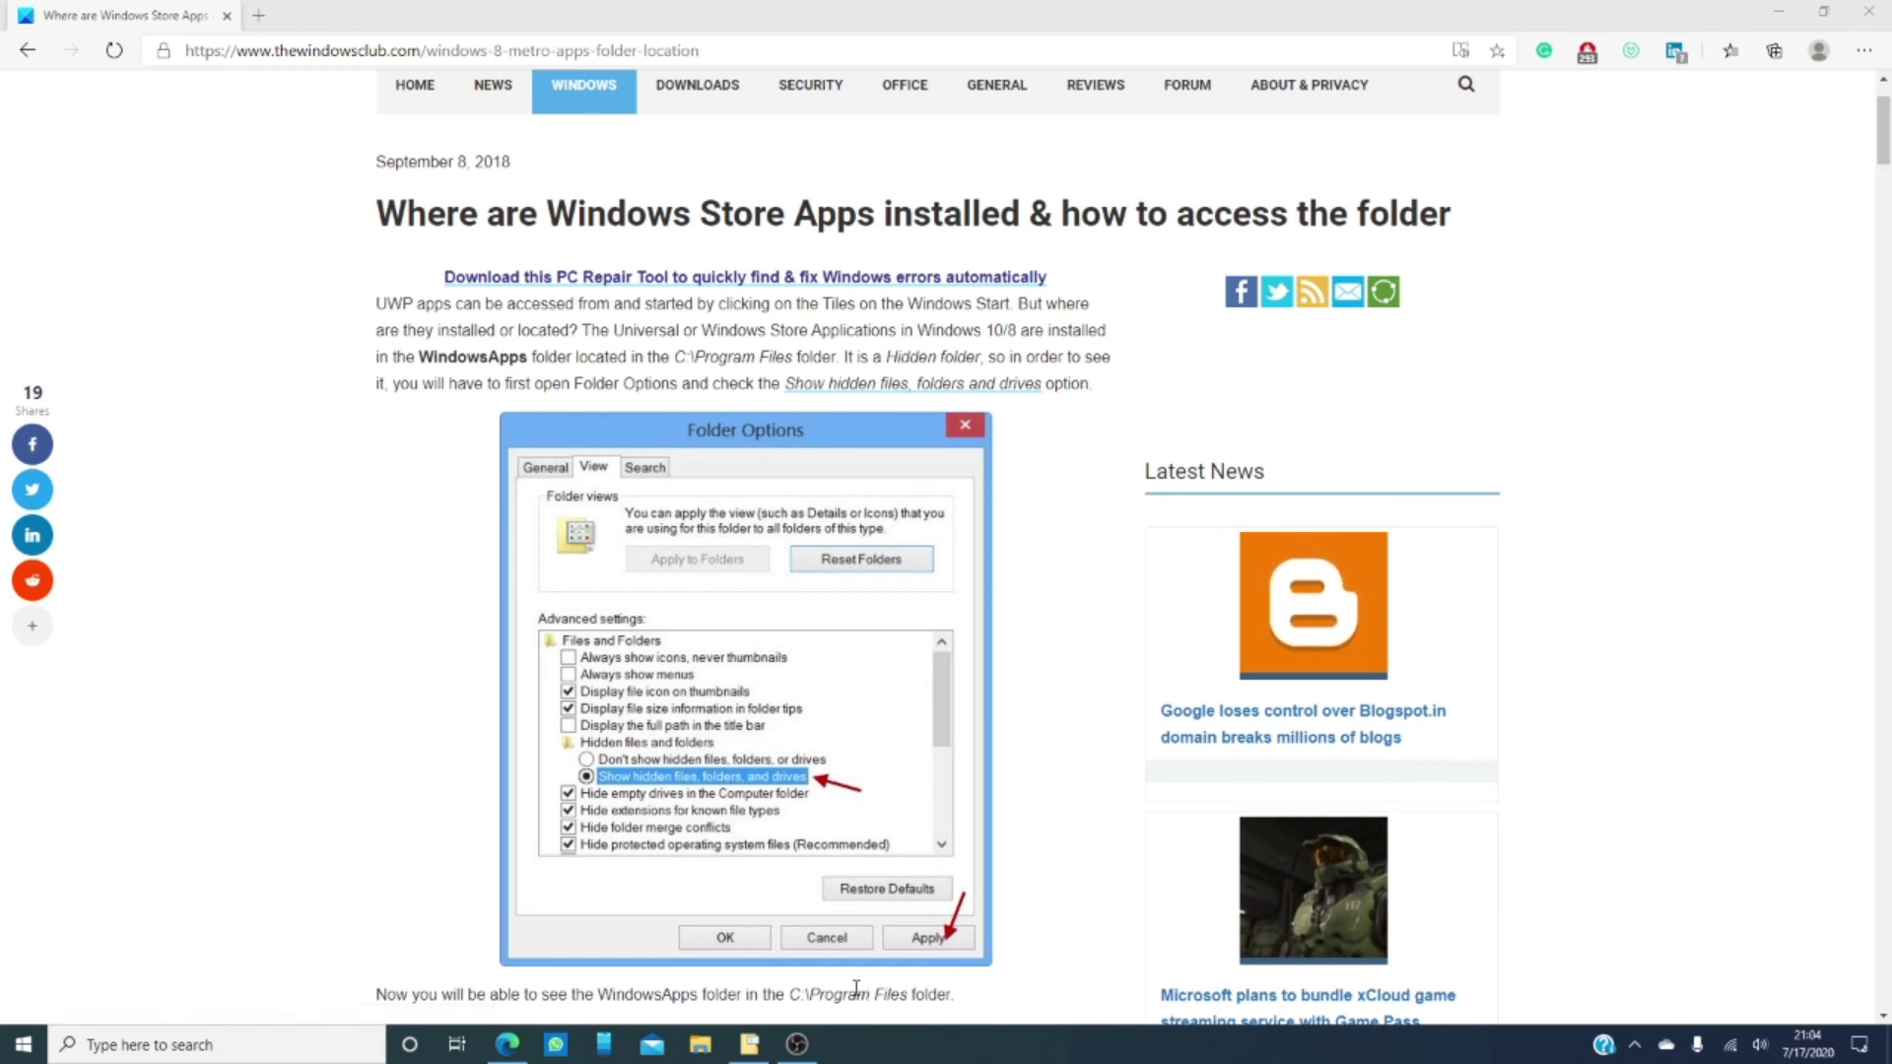
scroll(1266, 373, down, 2)
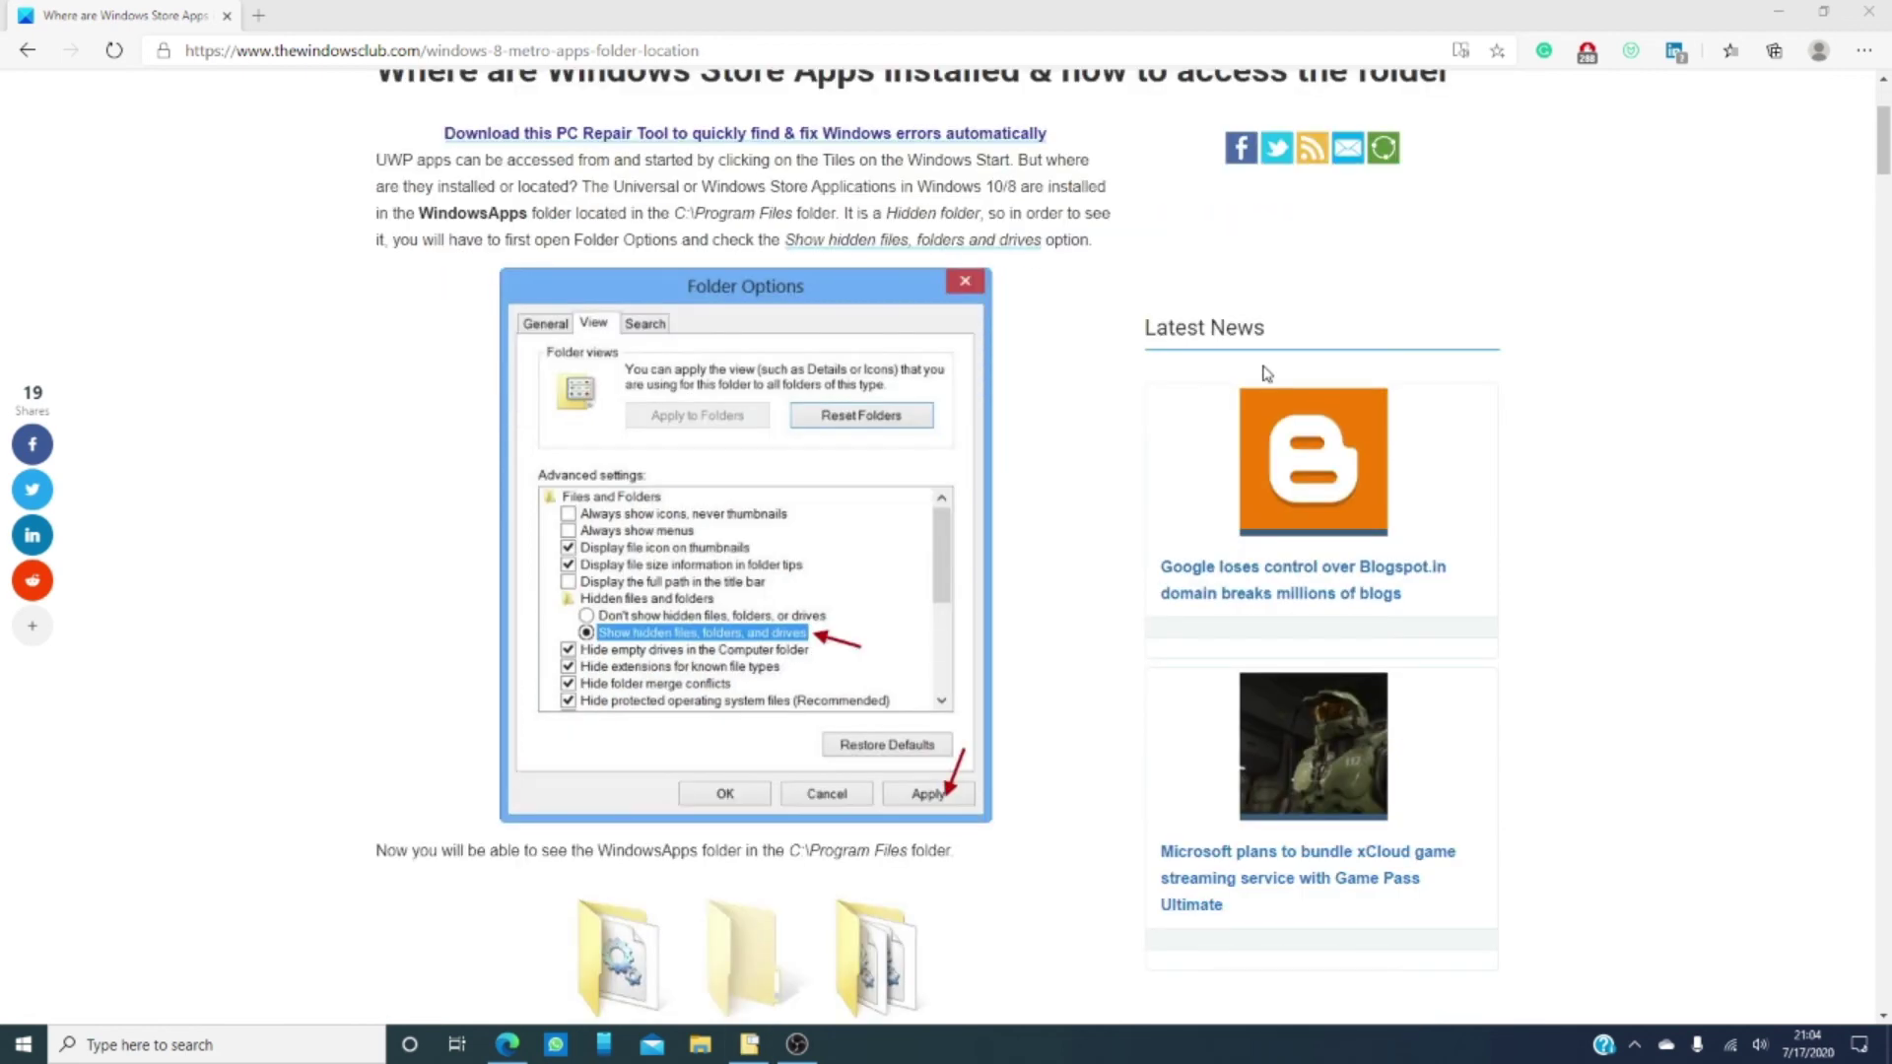